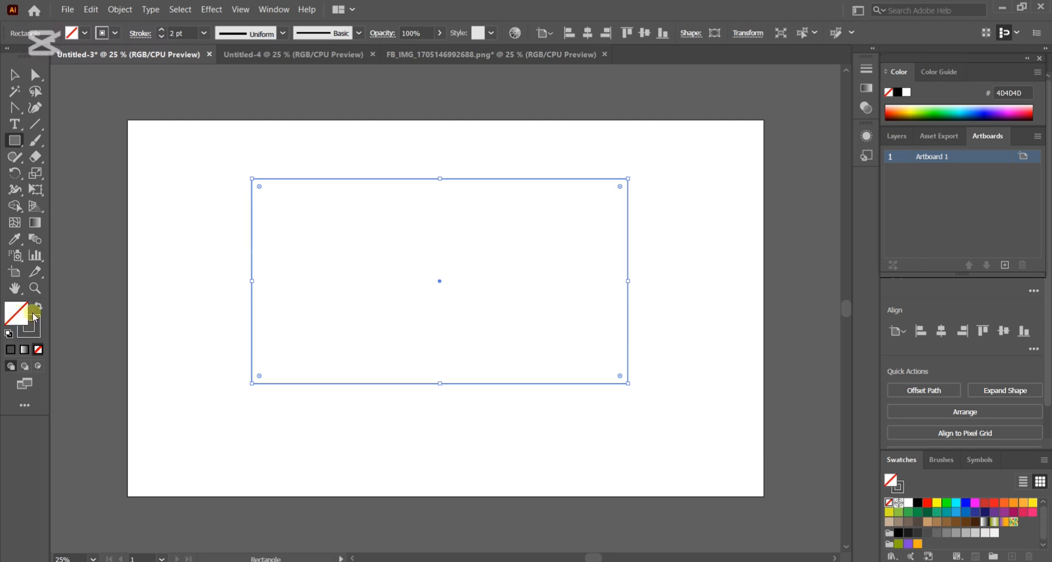
Fill the large rectangle with dark grey 4D4D4D and draw a full-height rectangle about 373 by 610 px over its left third.
left_click(927, 533)
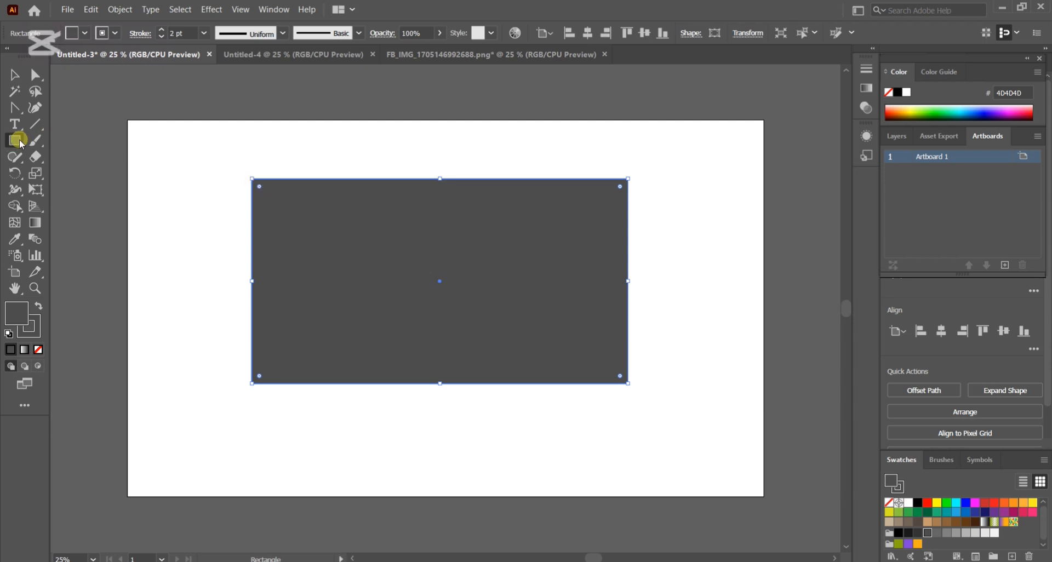
left_click_drag(15, 143, 66, 139)
mouse_move(257, 185)
left_mouse_down()
mouse_move(321, 199)
mouse_move(354, 266)
mouse_move(383, 392)
left_mouse_up()
key("Up")
key("Up")
key("Up")
key("Up")
key("Up")
key("Up")
key("Up")
key("Up")
key("Up")
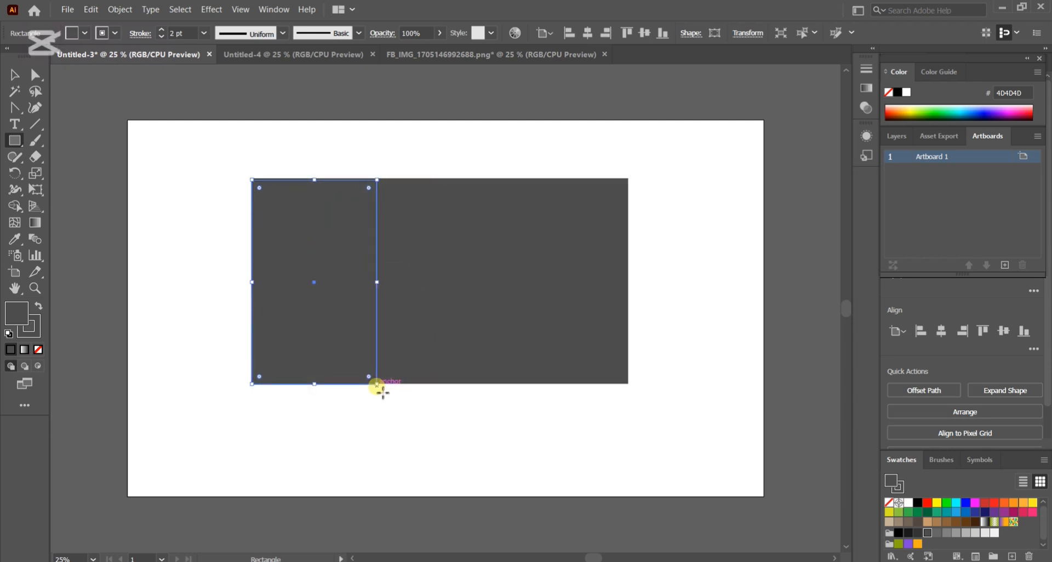
Fill the narrow left rectangle with orange FBAE17 and bend its right edge inward into a curve with the Anchor Point tool.
left_click(17, 313)
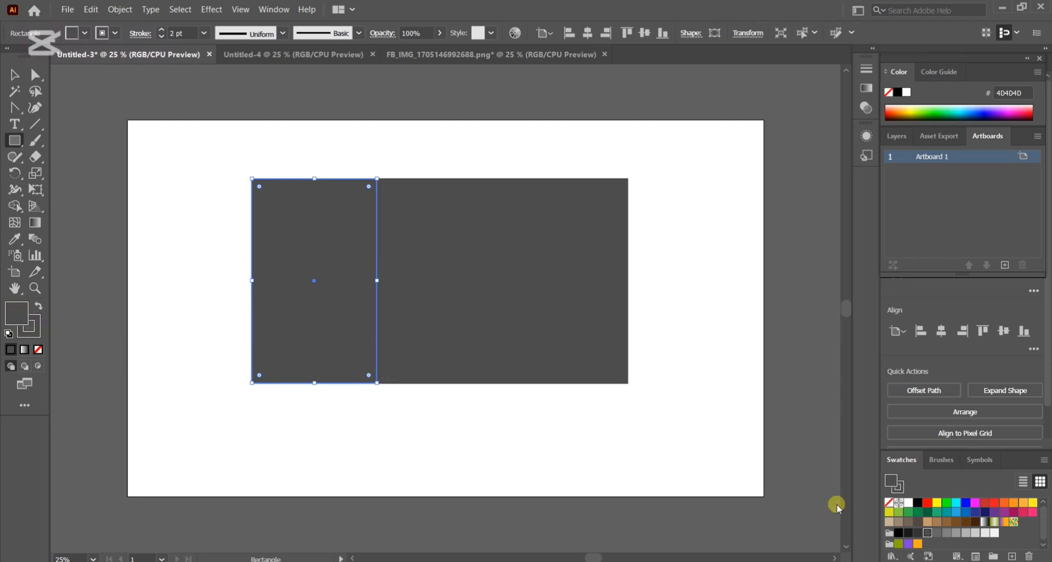
left_click(920, 545)
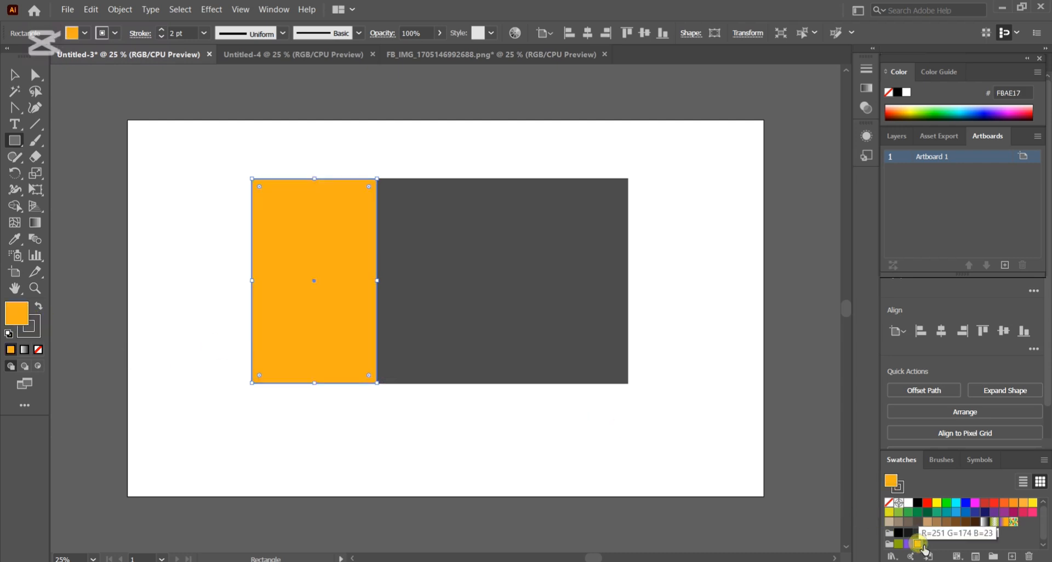
left_click(18, 115)
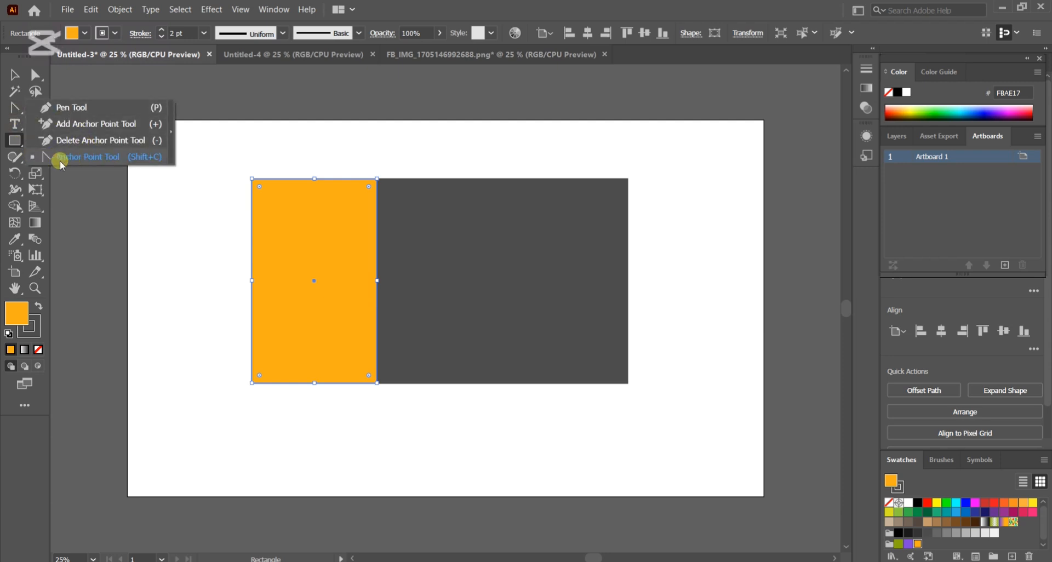
left_click(86, 157)
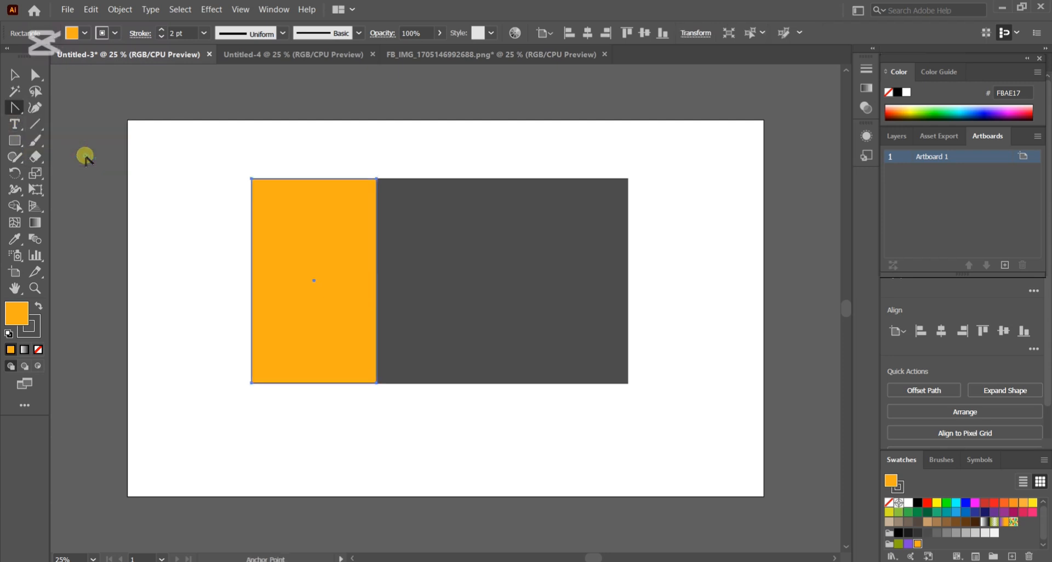
left_click(377, 282)
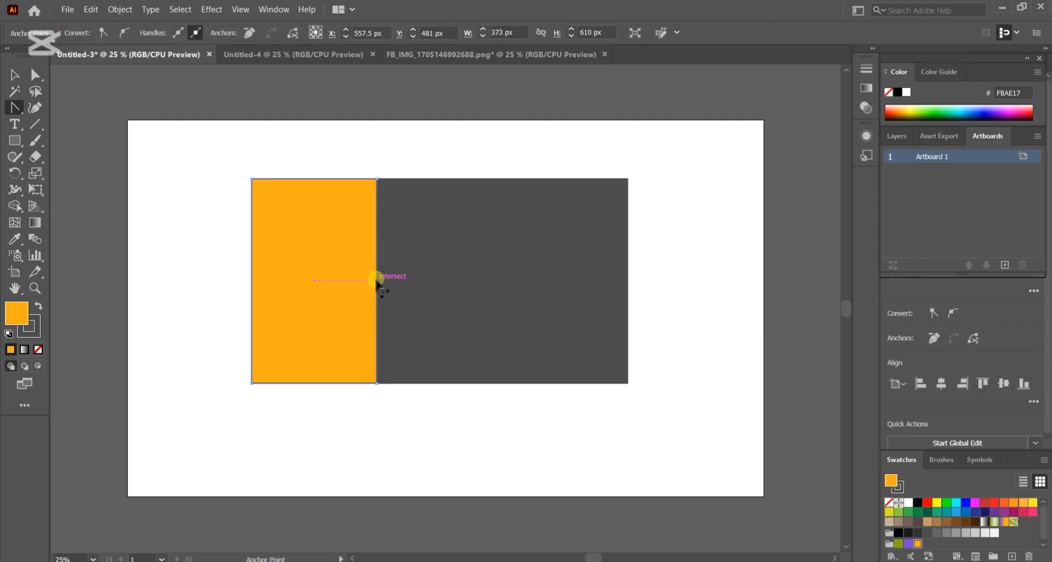
left_click_drag(377, 280, 319, 284)
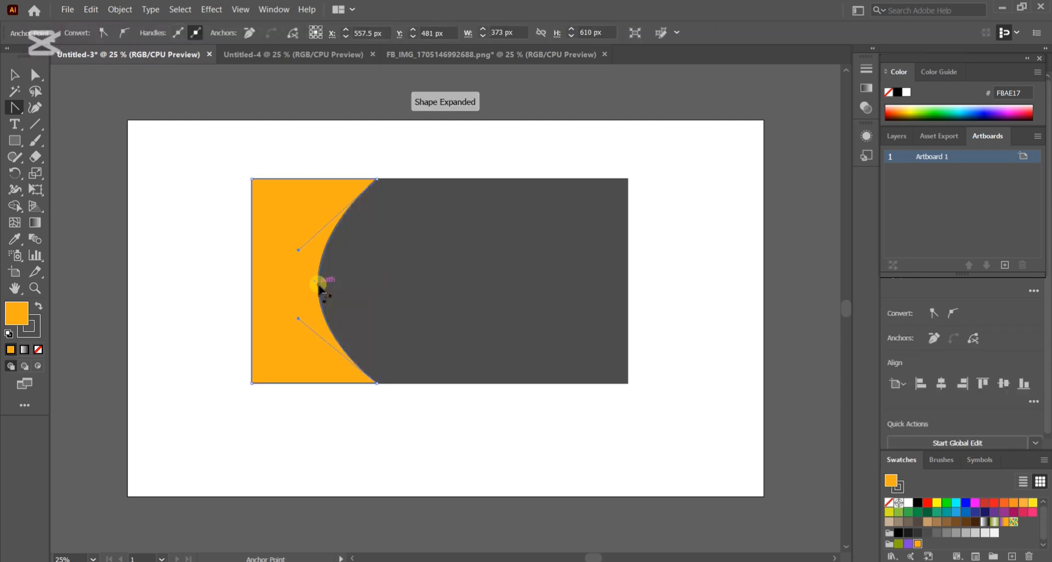
Draw a hexagon, place it across the curved orange edge, and fill it with grey 666666.
left_click(12, 74)
left_click(451, 270)
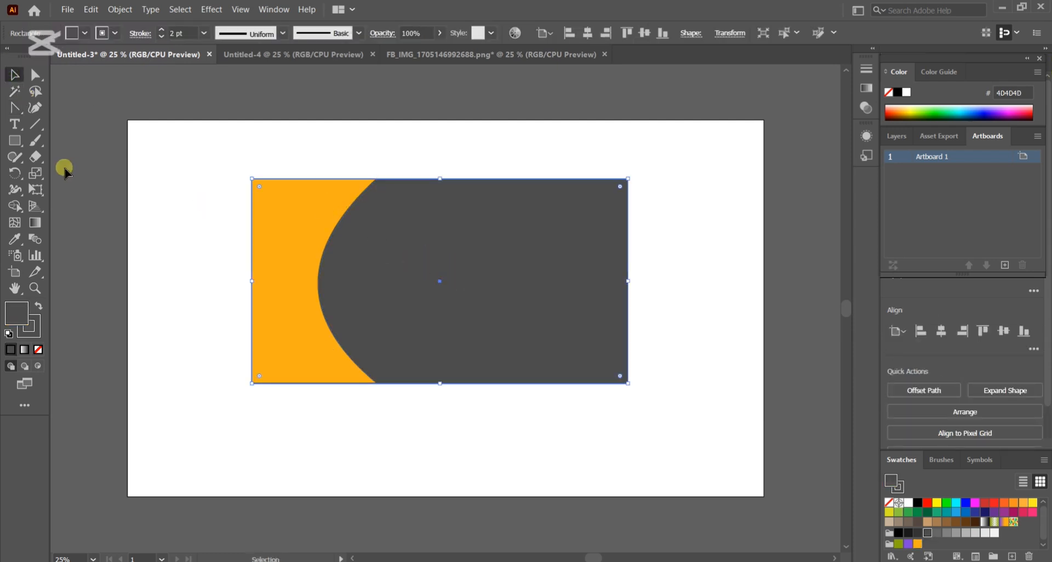
left_click(16, 141)
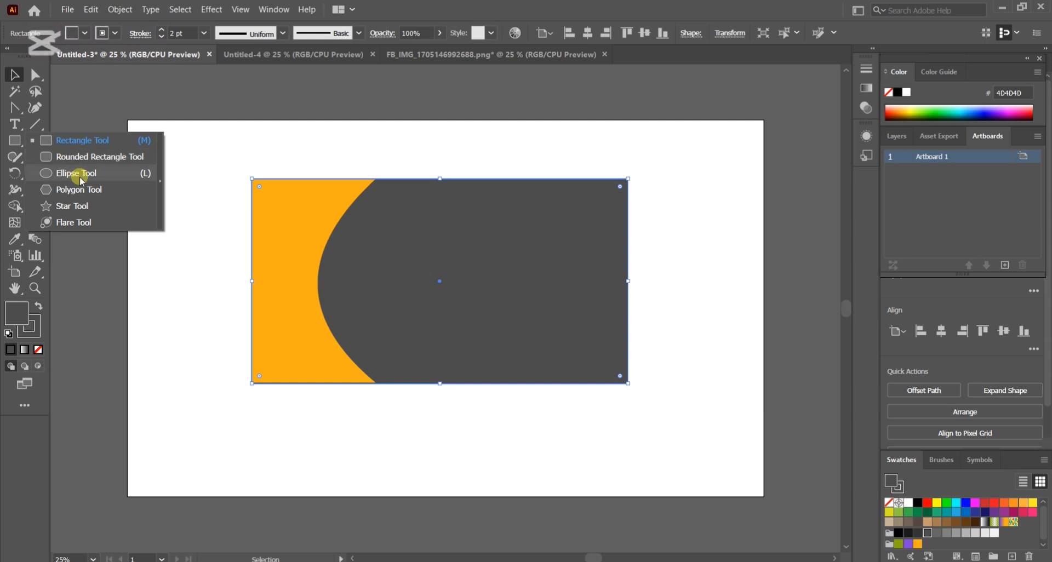
left_click(109, 189)
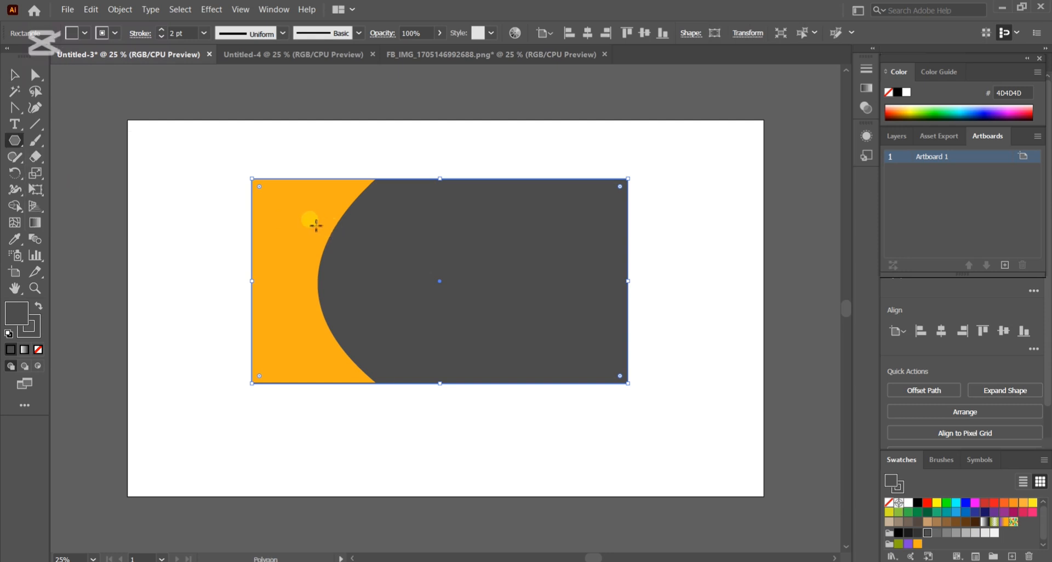
left_click_drag(316, 226, 371, 260)
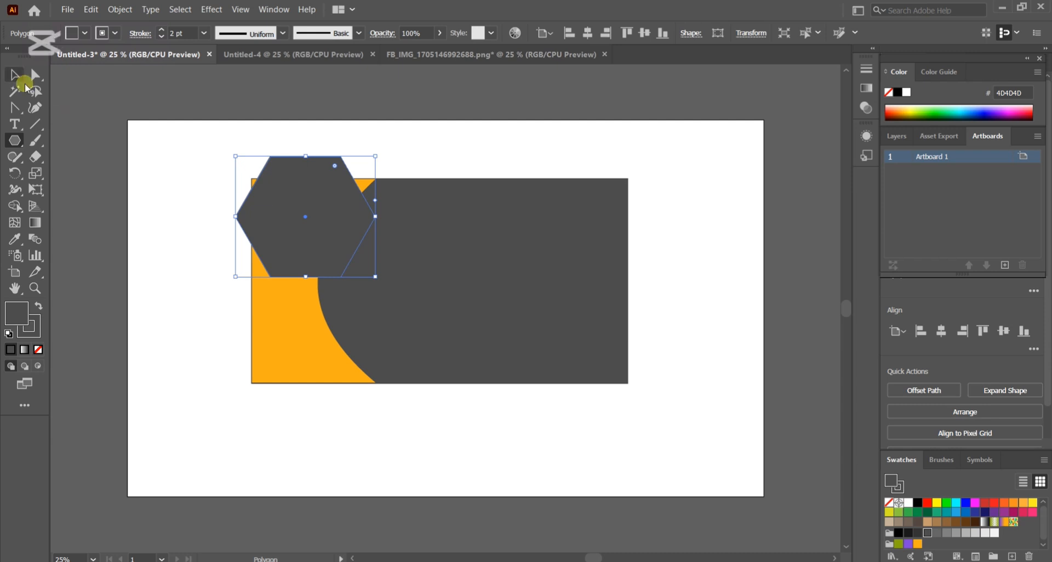
left_click(14, 77)
left_click_drag(289, 188, 337, 247)
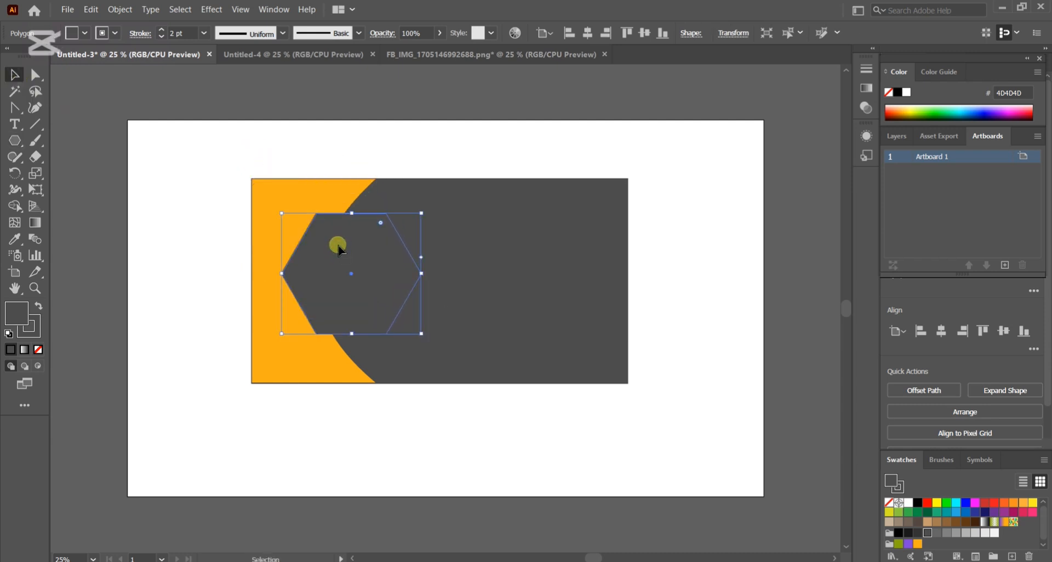
left_click(937, 533)
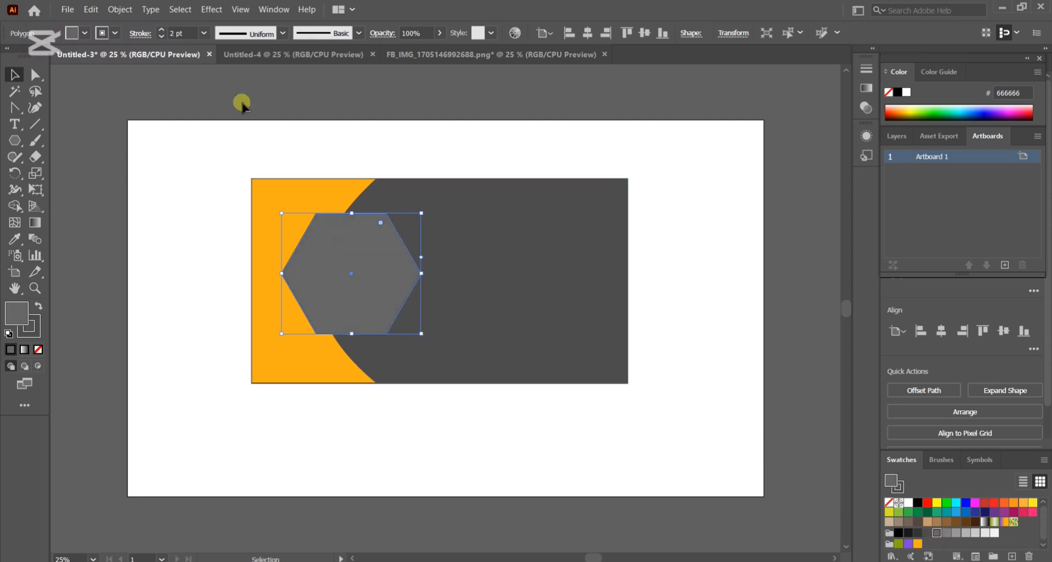
Apply a black Outer Glow effect to the hexagon in Screen mode with 80% opacity and 6 px blur.
left_click(210, 9)
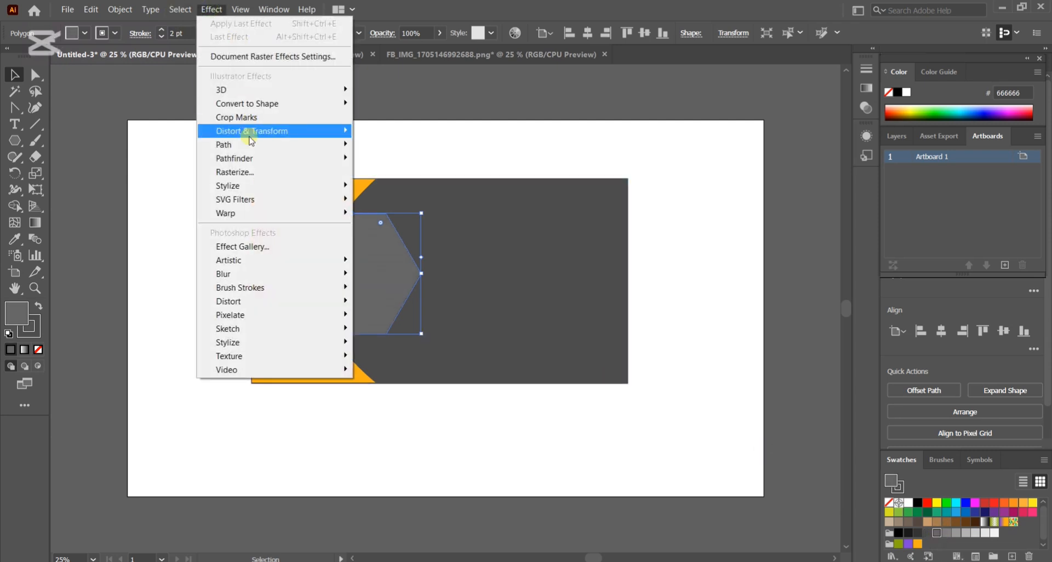
mouse_move(240, 186)
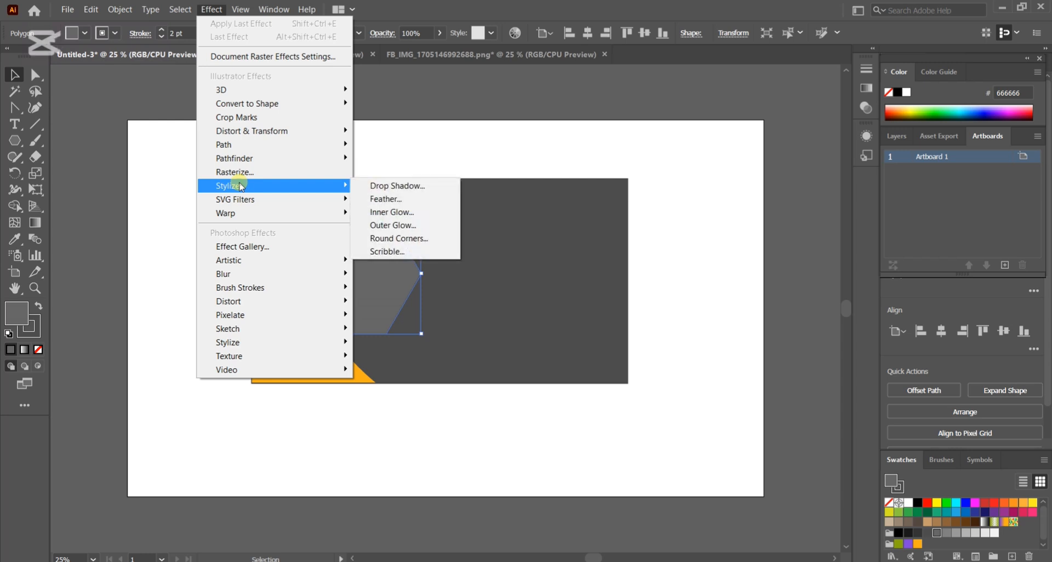
left_click(403, 229)
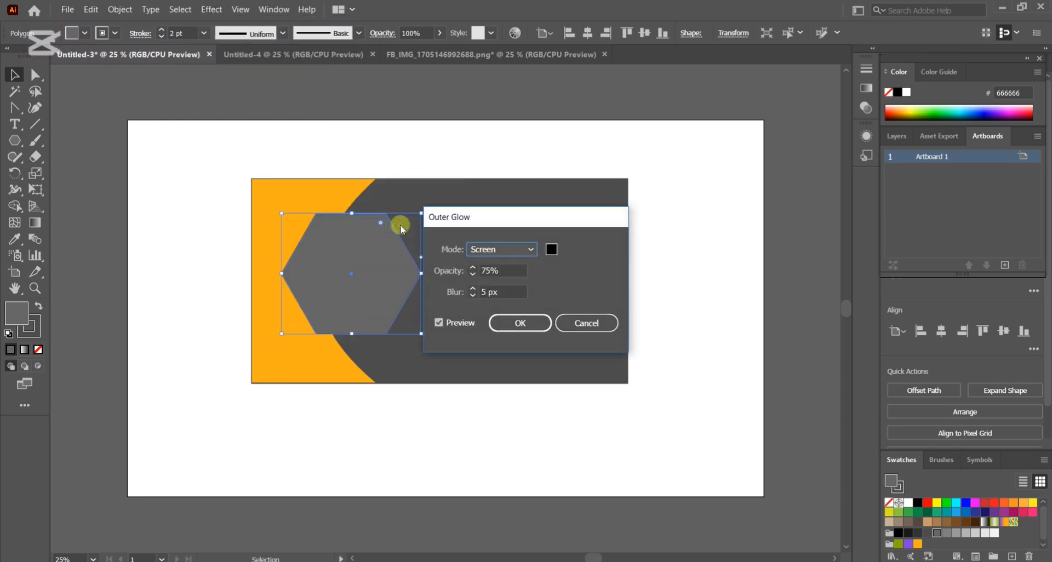
left_click(472, 268)
left_click(520, 329)
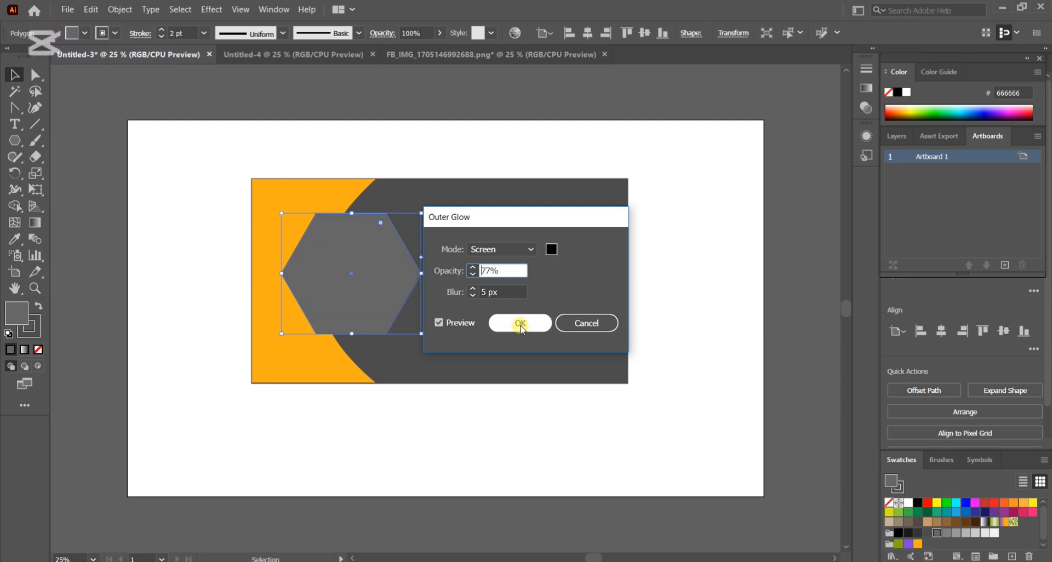
left_click(440, 324)
left_click(440, 324)
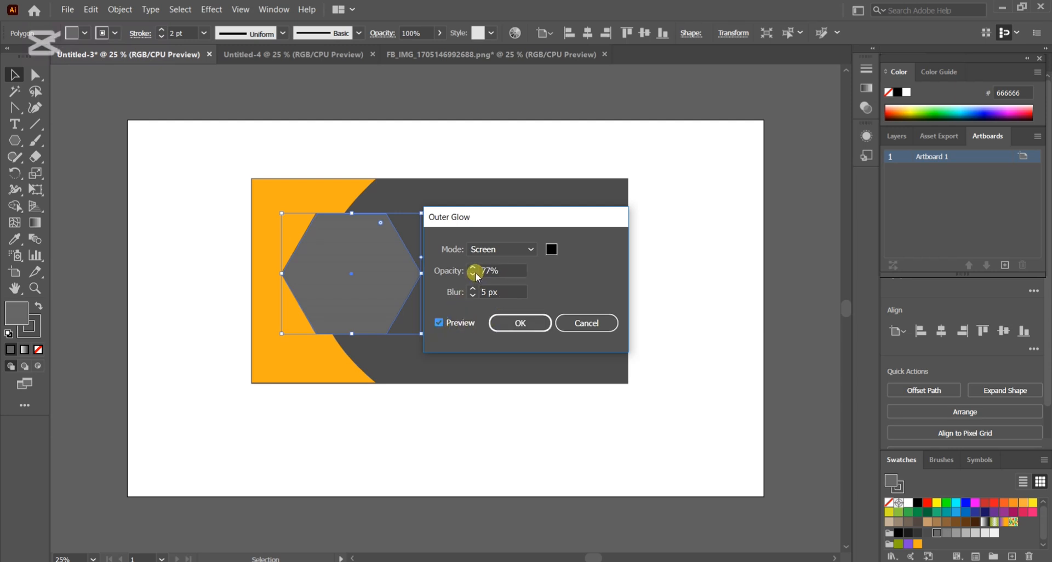
left_click(472, 268)
left_click(473, 268)
left_click(472, 289)
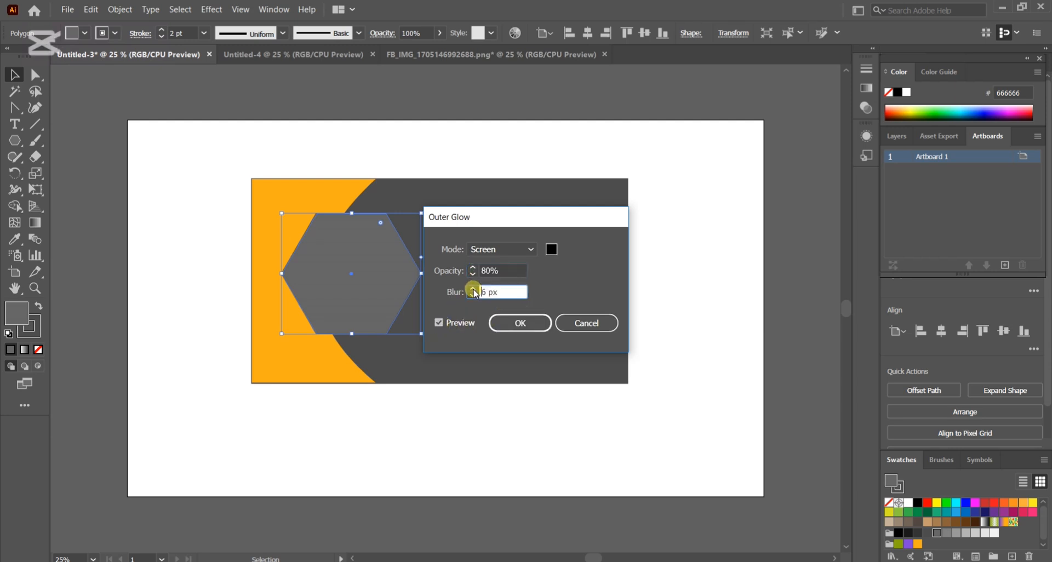
left_click(519, 322)
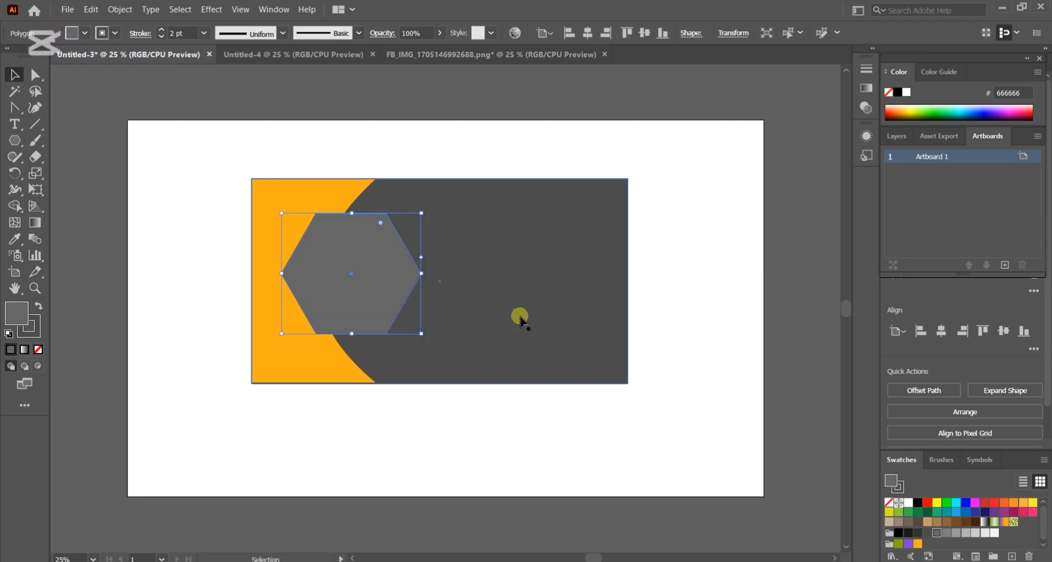
Add the card holder's name as 72 pt text and place it centred in the upper part of the hexagon.
left_click(517, 286)
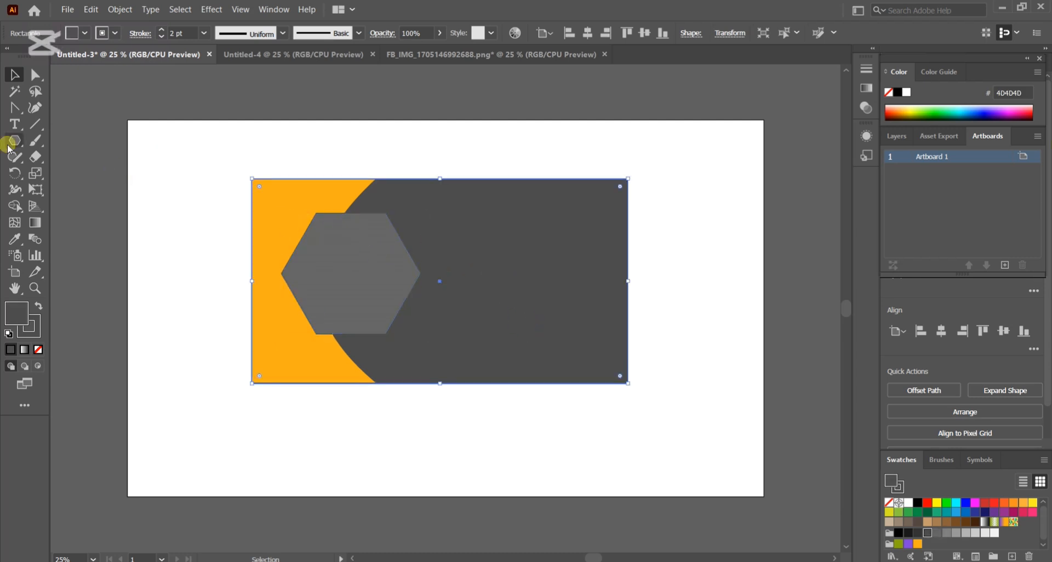
left_click_drag(14, 125, 77, 128)
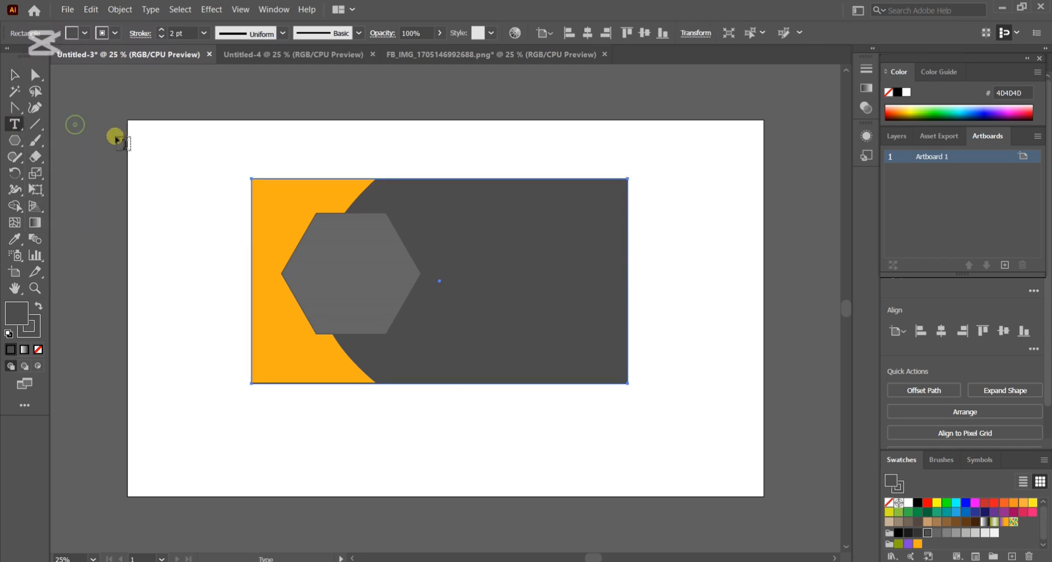
left_click(364, 269)
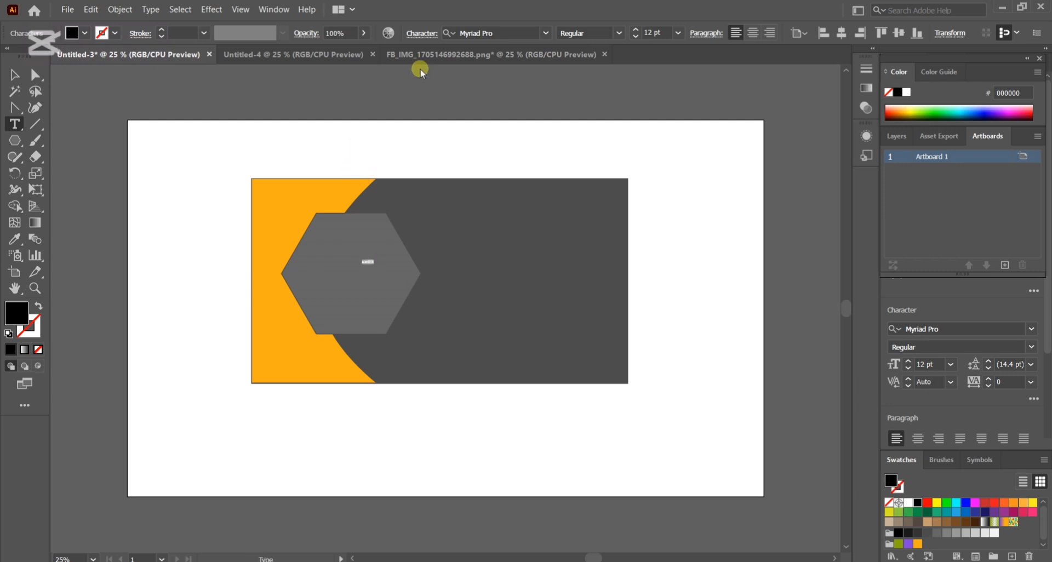
left_click(636, 33)
left_click(677, 33)
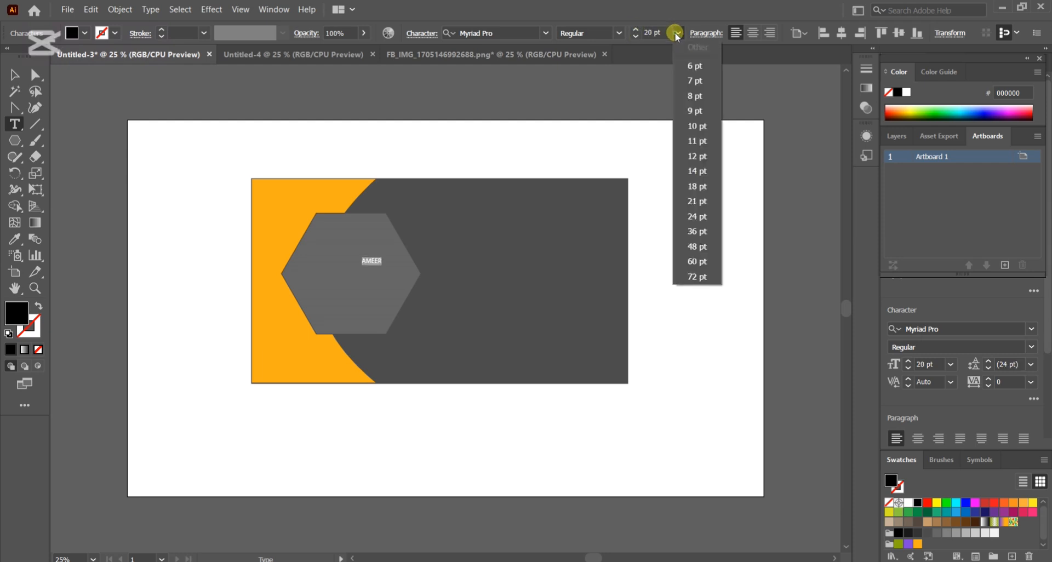
left_click(697, 276)
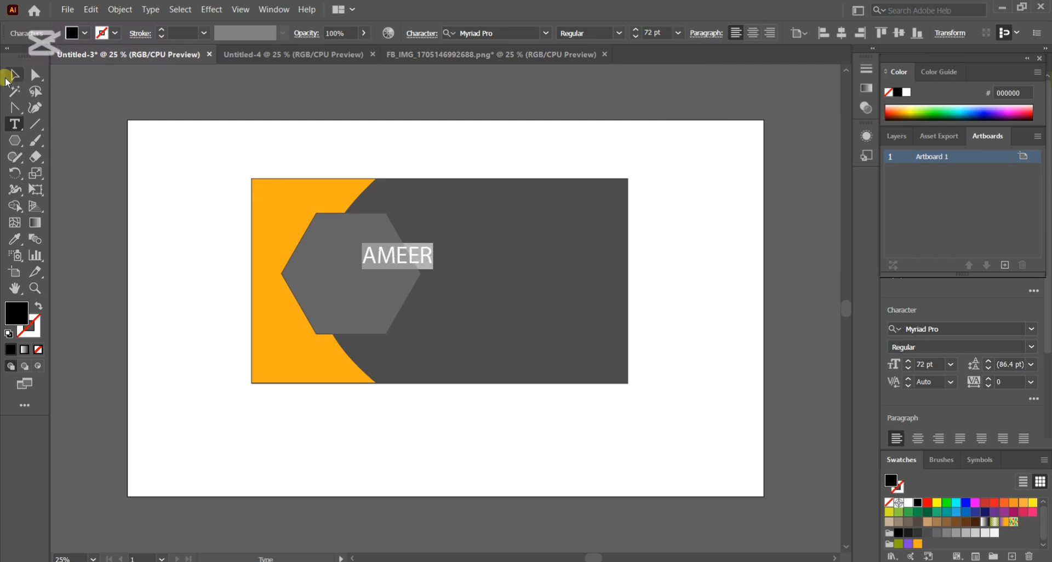
left_click(10, 75)
left_click_drag(389, 258, 352, 244)
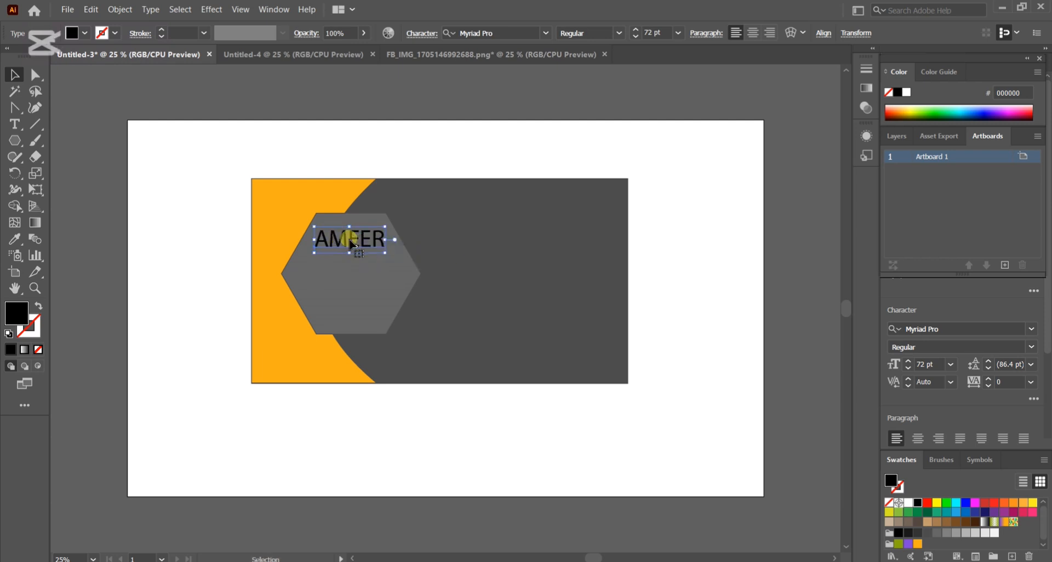
Change the fill colour of the name text in the hexagon to white.
key("t")
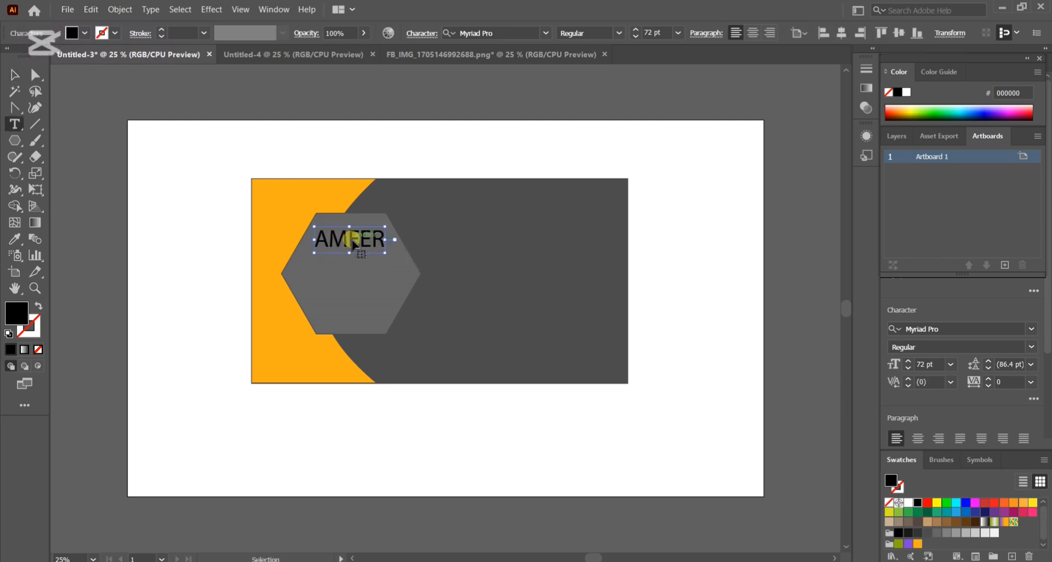
double_click(353, 243)
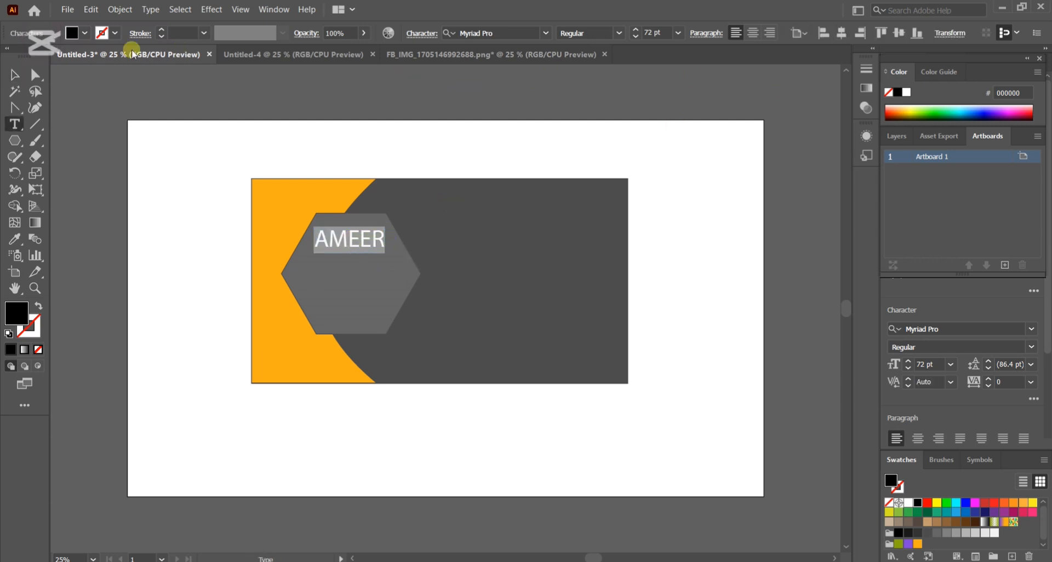
left_click(72, 33)
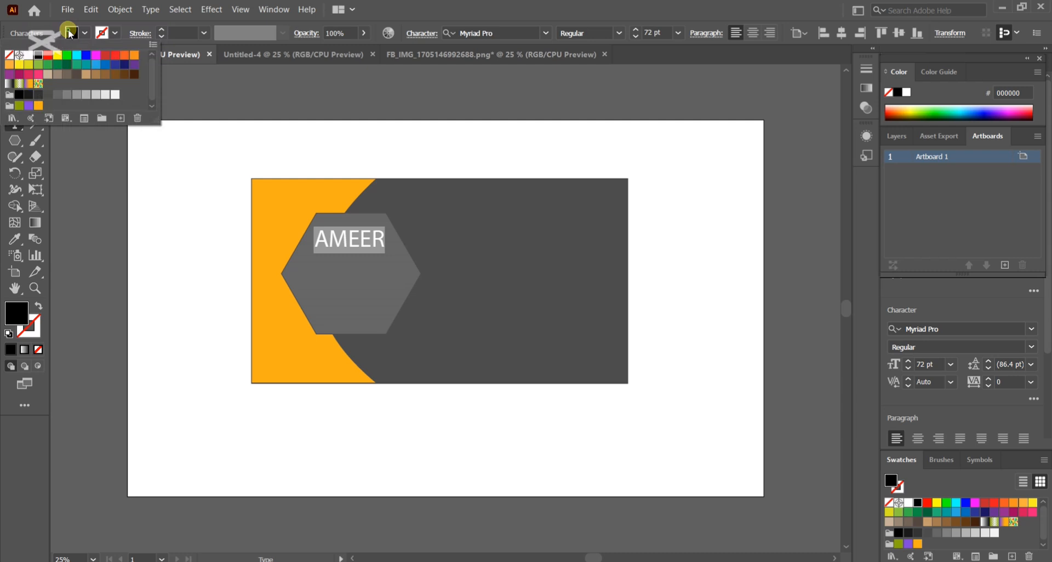
left_click(29, 55)
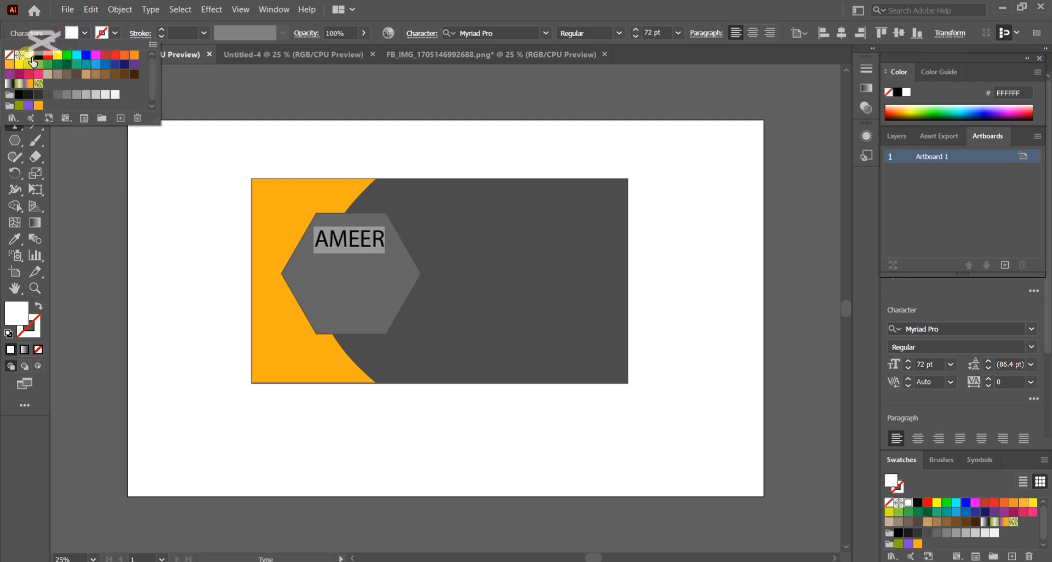
left_click(379, 244)
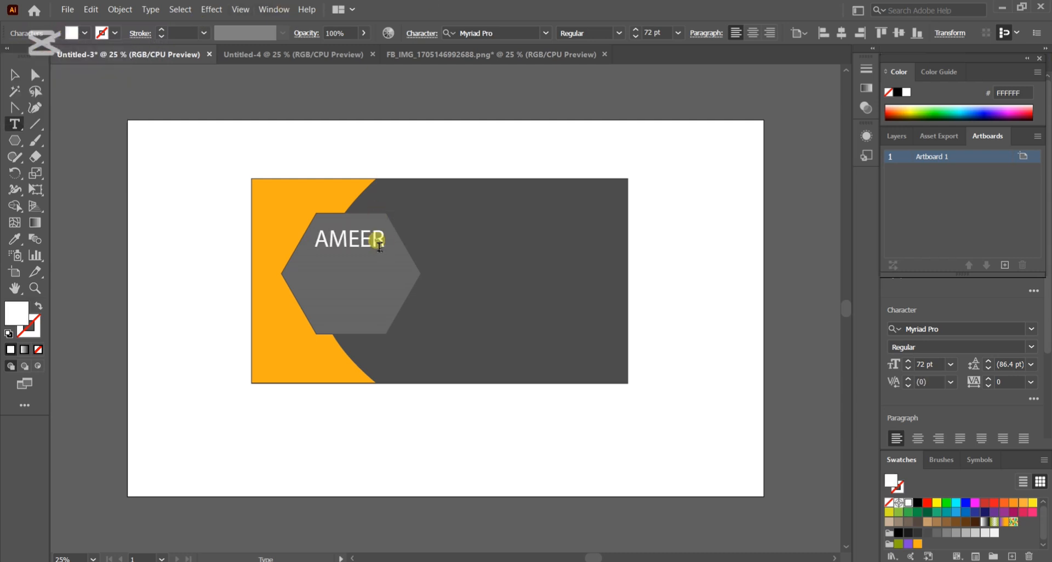
key("Escape")
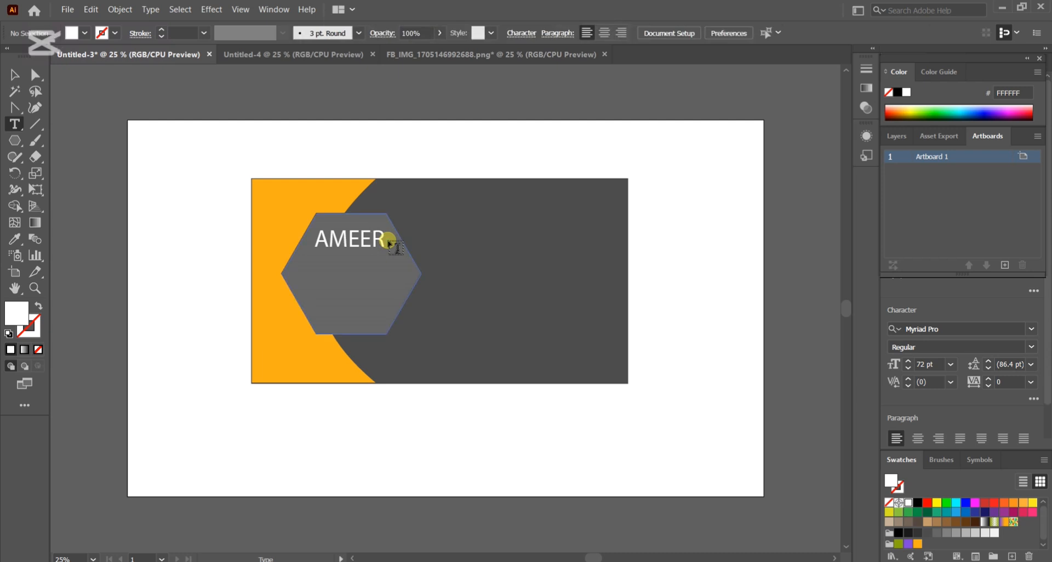
Add the second part of the card holder's name on a new line and scale the text to about 56 pt in the upper hexagon.
key("g")
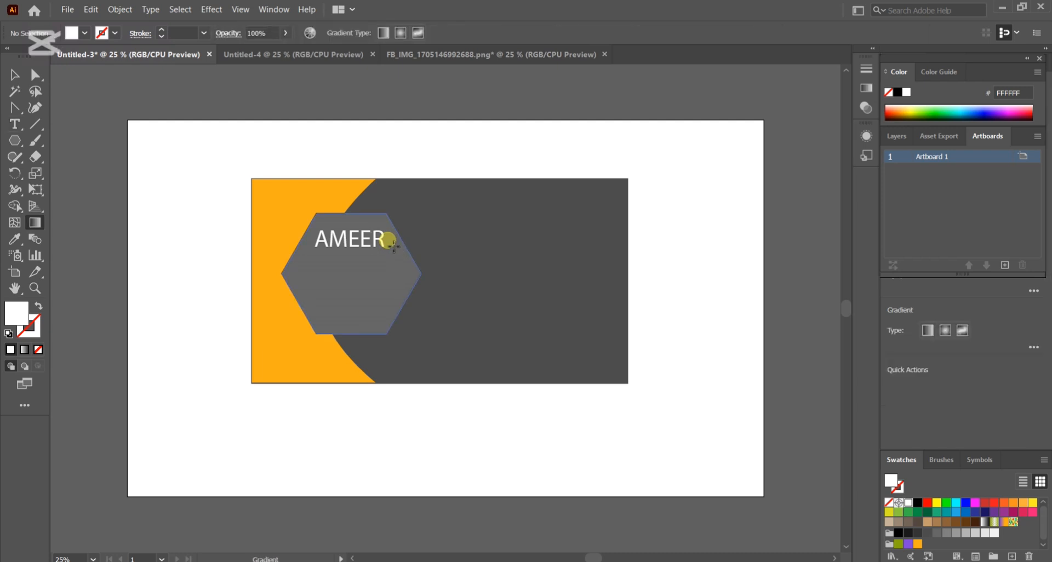
left_click(15, 75)
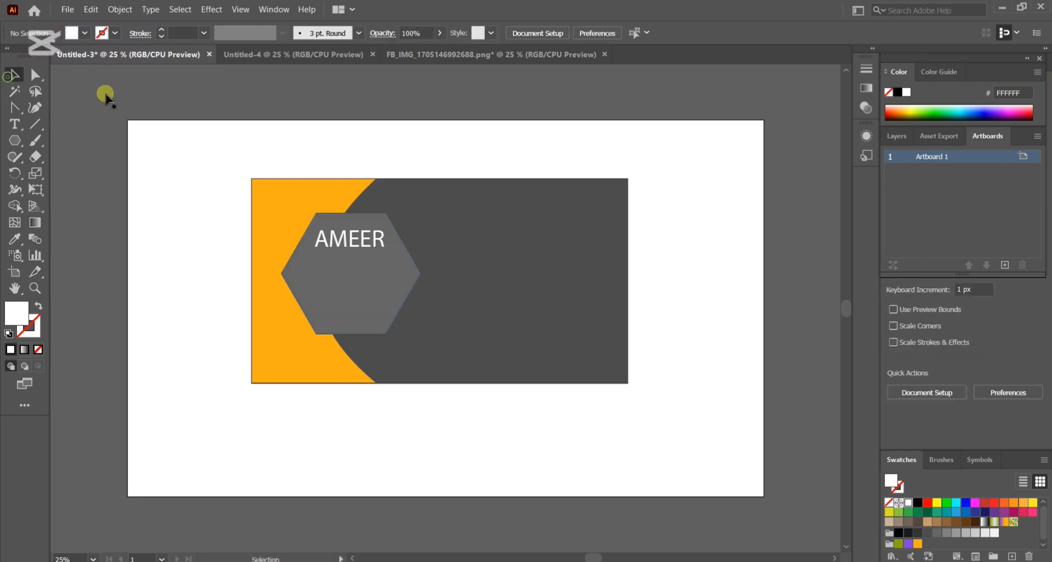
double_click(372, 242)
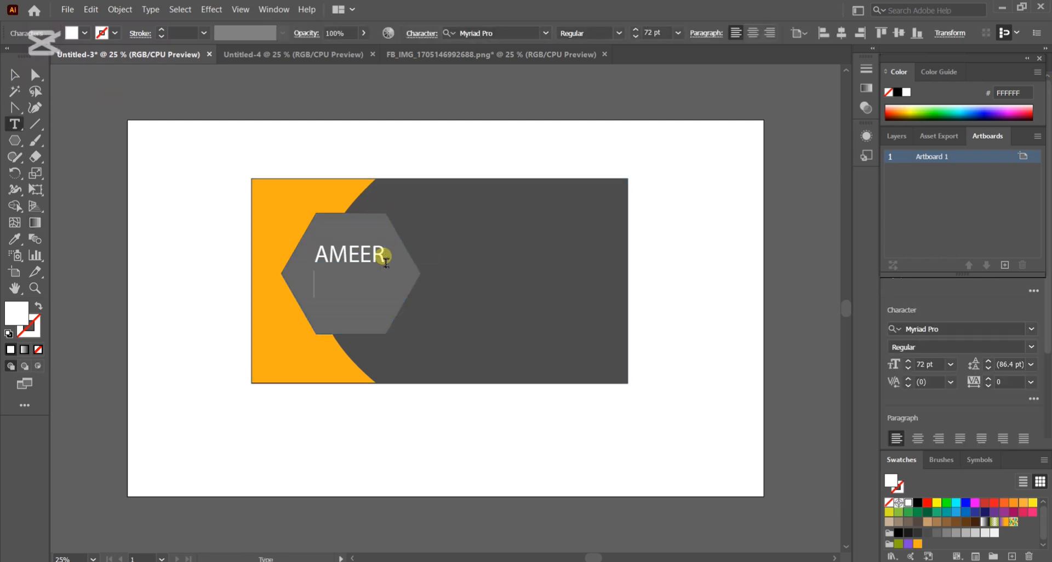
type("SALMAN")
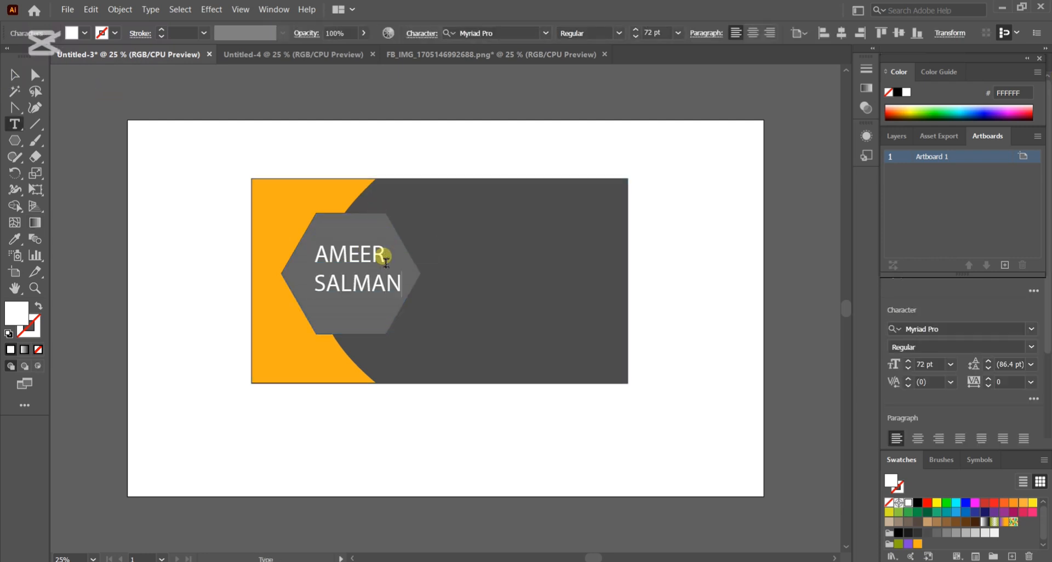
left_click(14, 74)
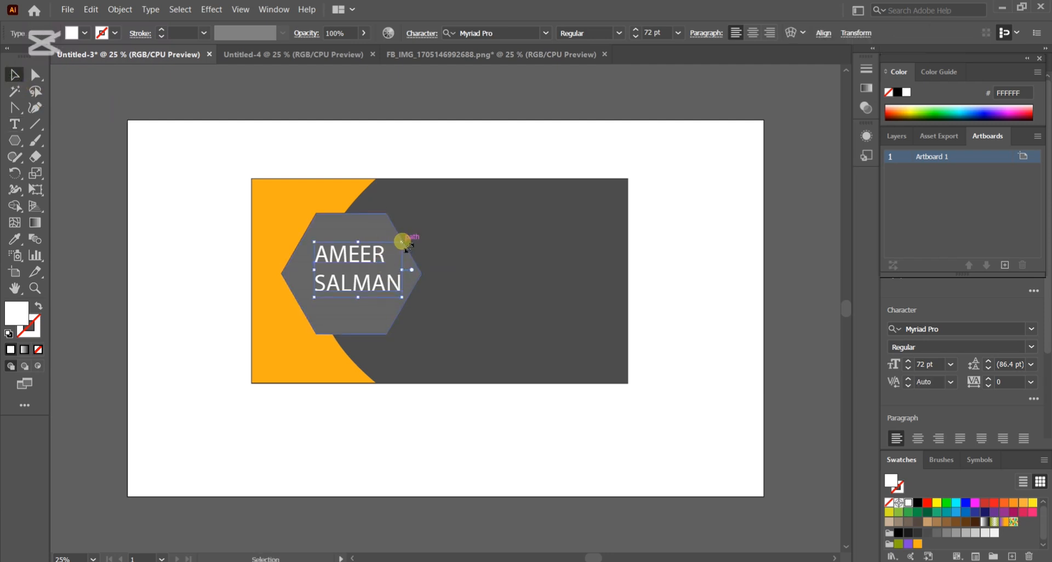
left_click_drag(402, 243, 354, 232)
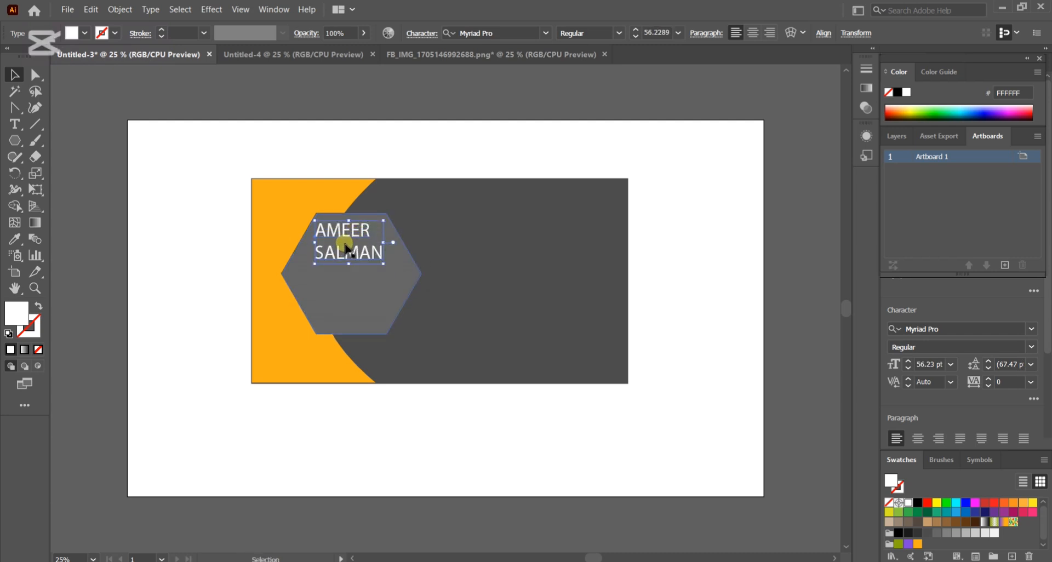
Add the job title "Graphics Designer" below the name in the hexagon and fill it white.
left_click(14, 125)
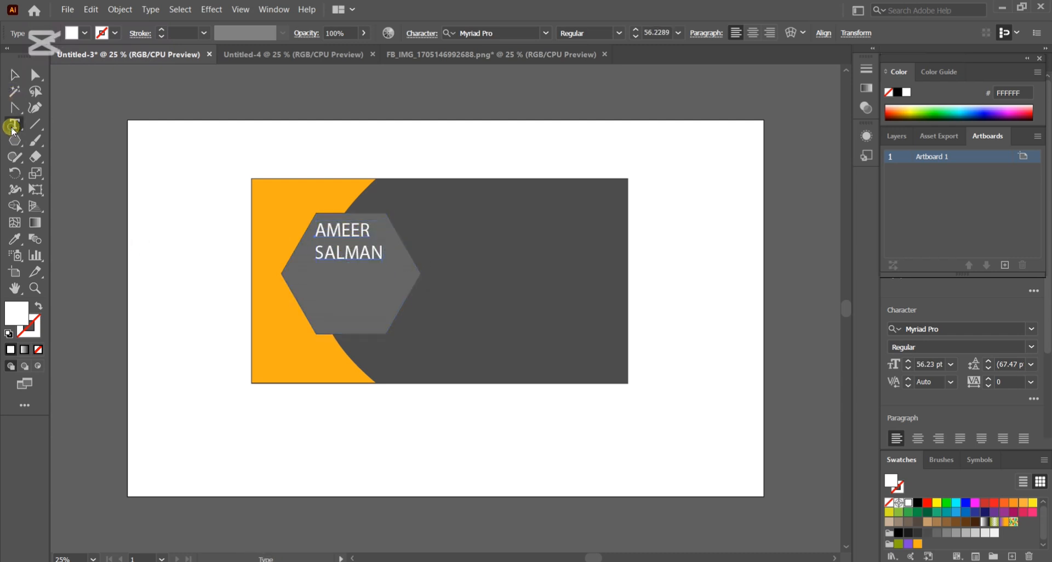
left_click(323, 293)
key("BackSpace")
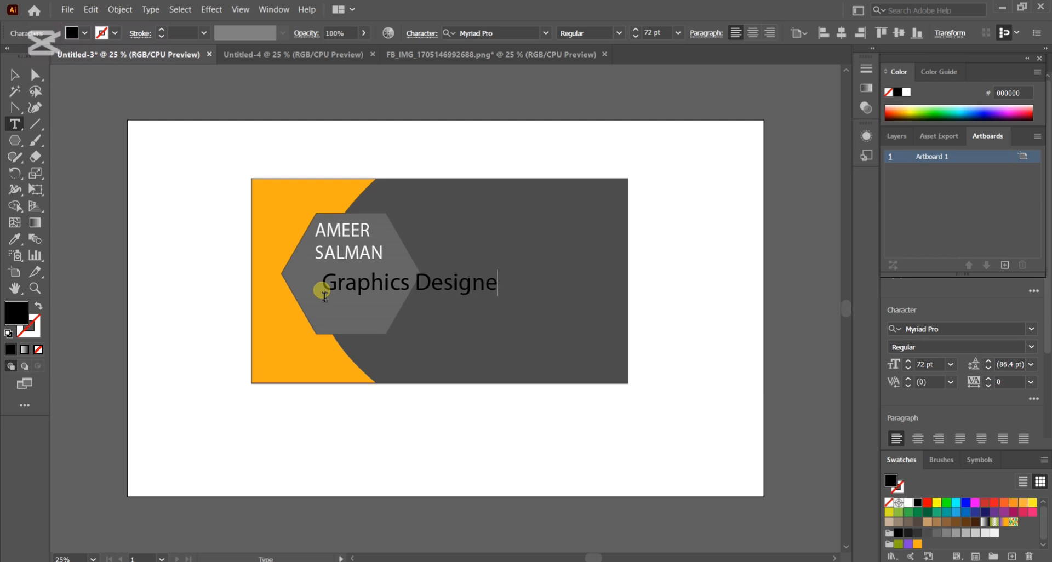
key("ctrl+shift+Left")
key("ctrl+shift+Left")
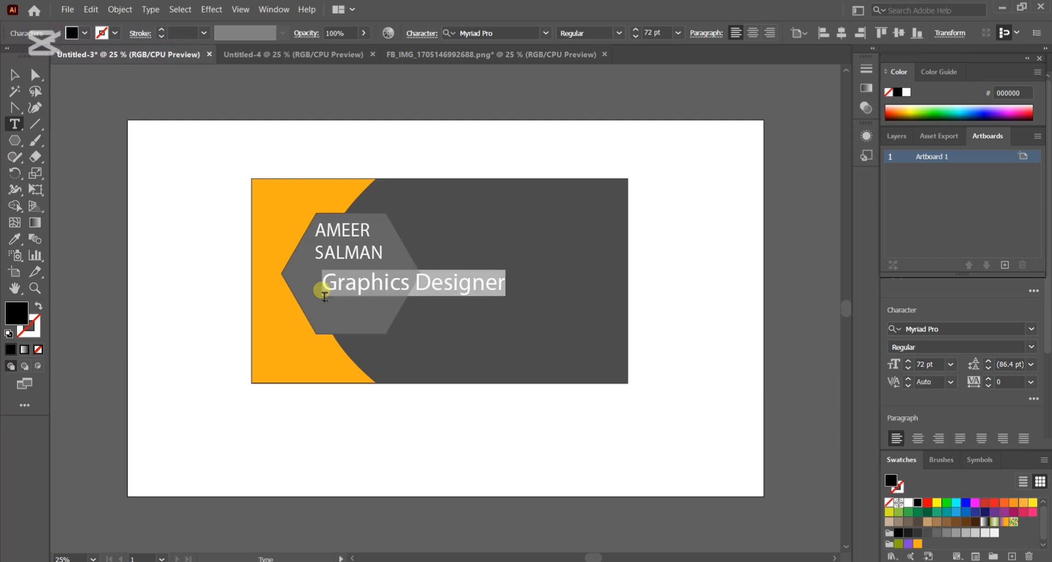
left_click(68, 34)
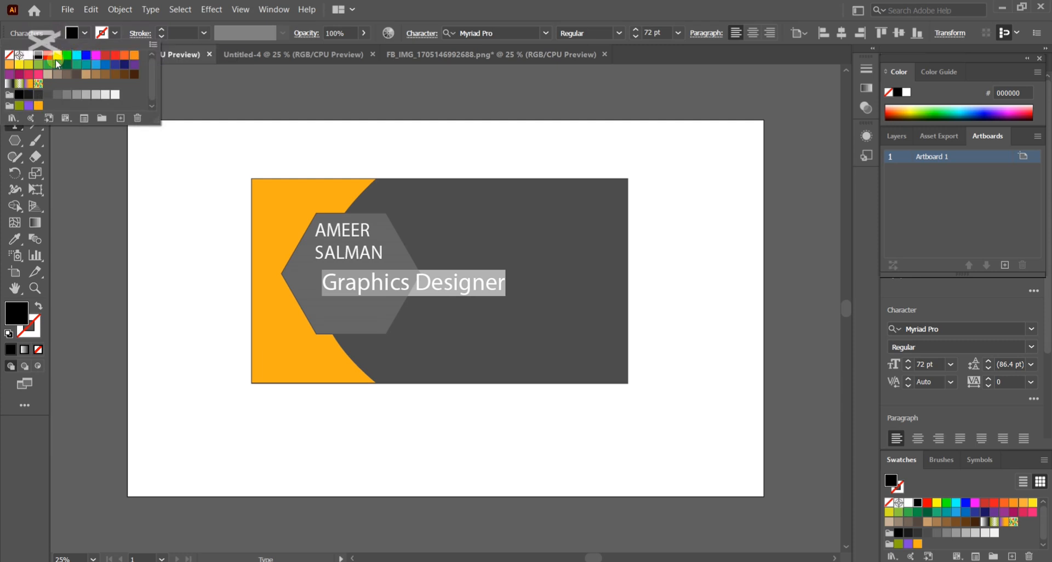
left_click(30, 57)
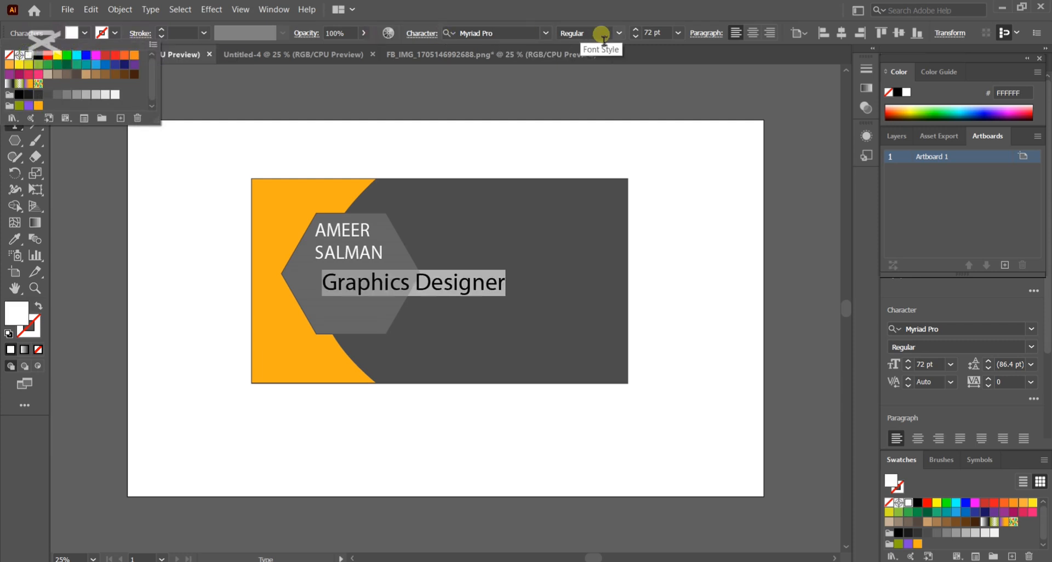
Set the job title to 48 pt, then scale and position it to fit within the hexagon's width below the name.
left_click(678, 35)
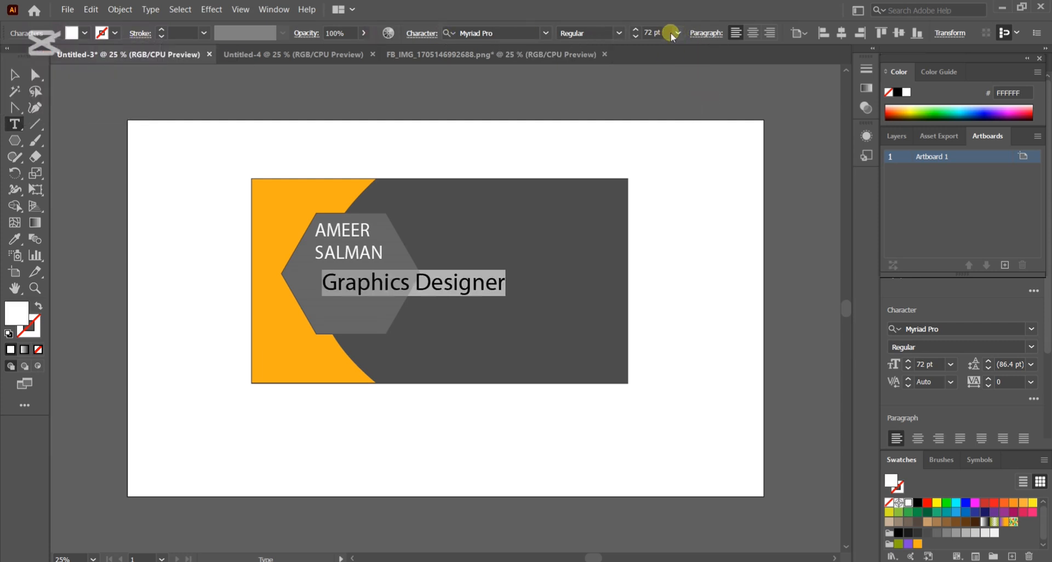
left_click(678, 35)
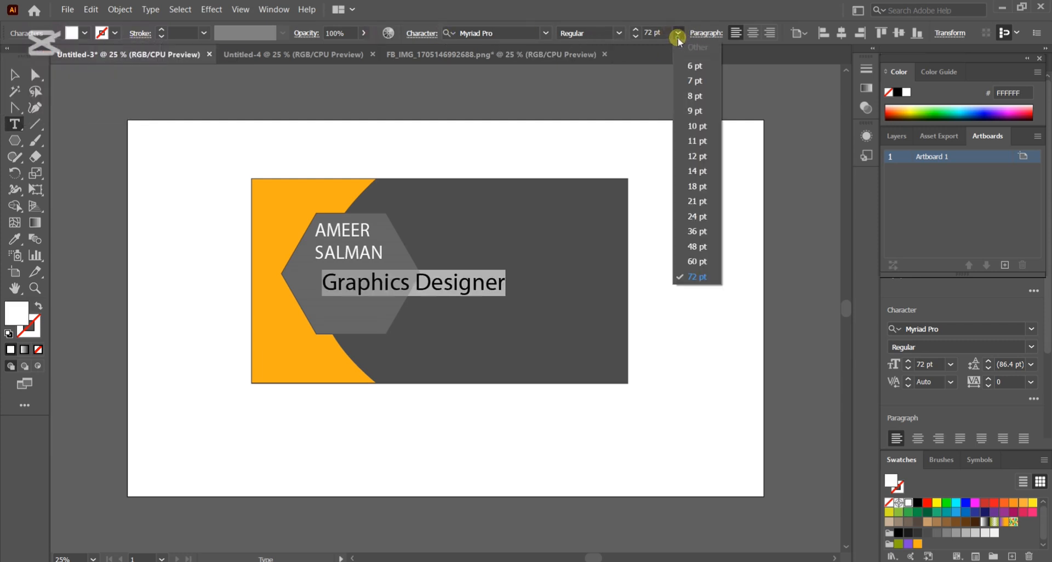
left_click(699, 246)
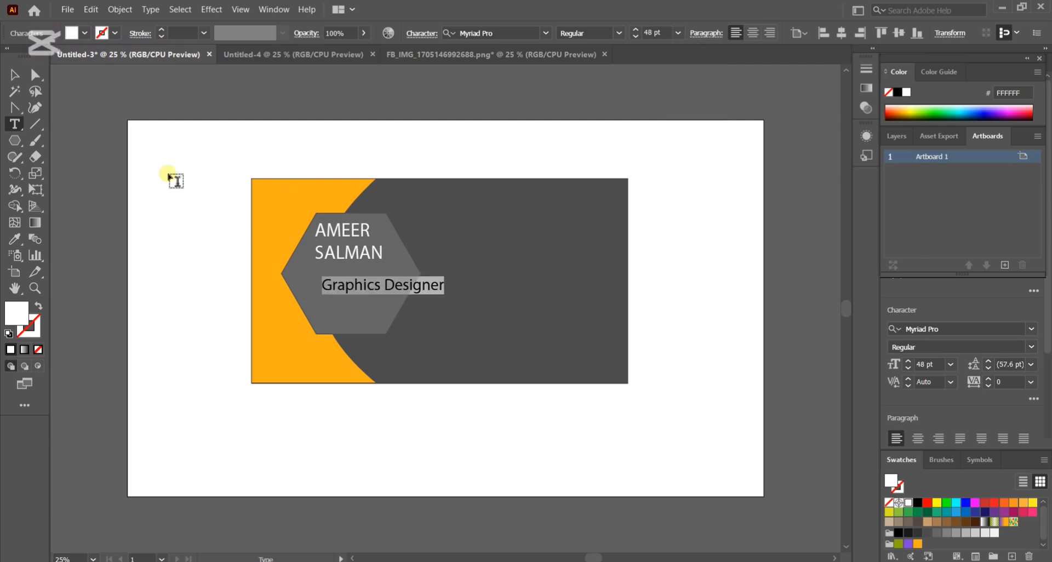
left_click(12, 73)
left_click_drag(399, 290, 373, 285)
Reposition the name text slightly and indent its first line so that it is centred over the second line.
left_click_drag(356, 237, 354, 237)
double_click(354, 241)
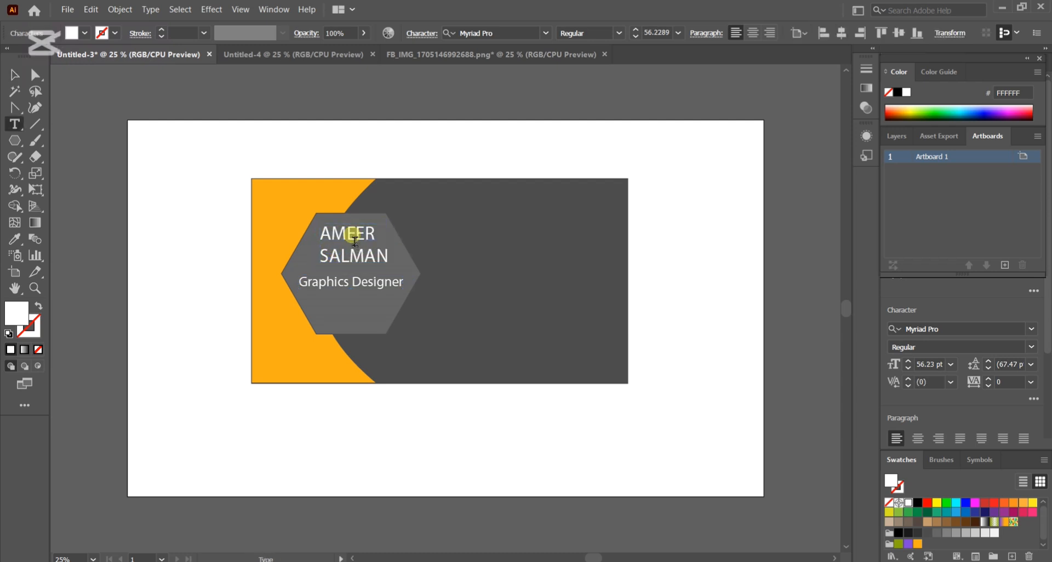
left_click(327, 241)
left_click(11, 77)
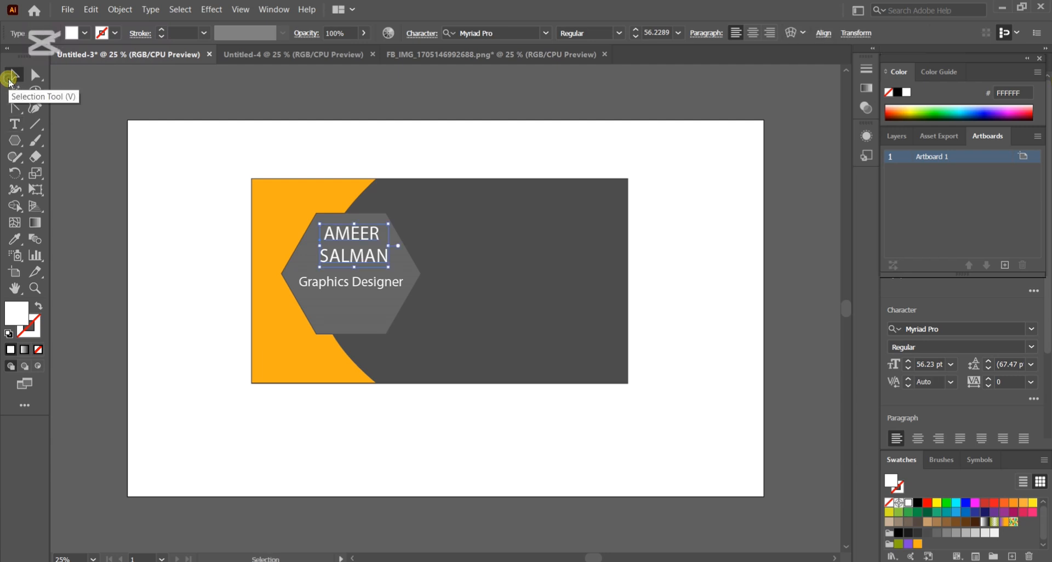
Draw a horizontal line beneath the job title and give it an orange 7 pt stroke.
left_click(34, 126)
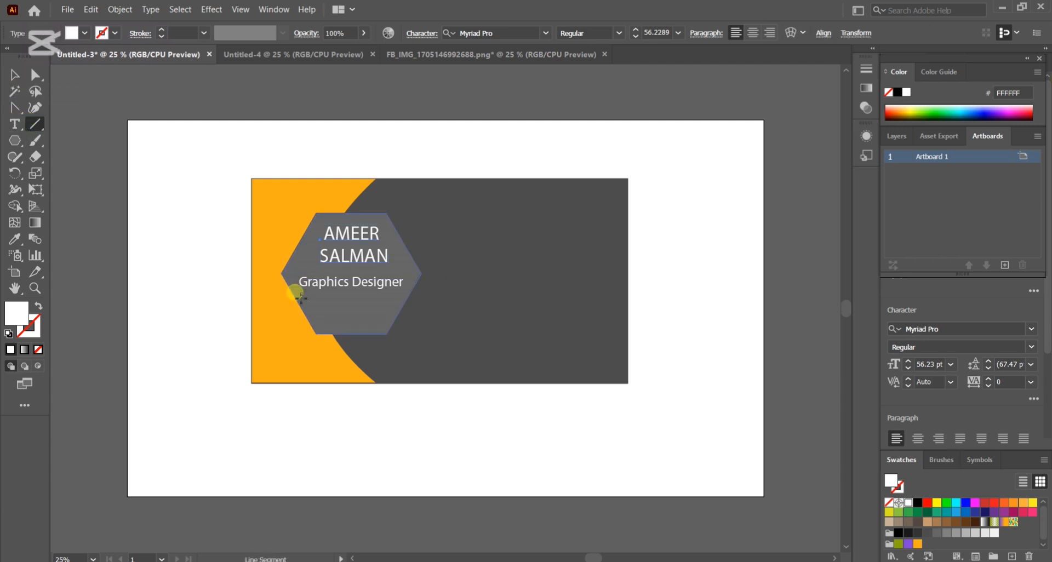
left_click_drag(305, 298, 398, 297)
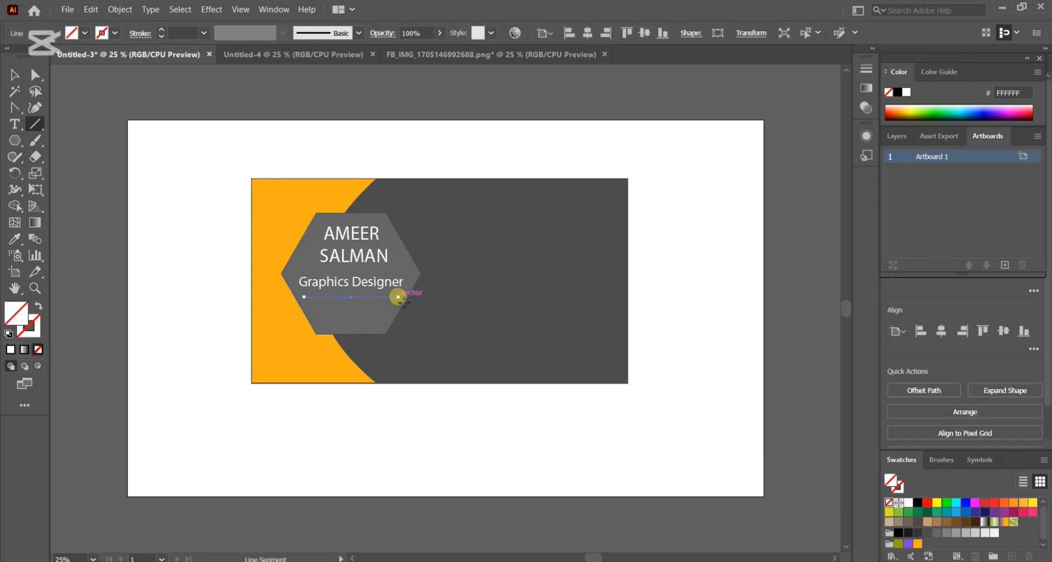
left_click(105, 32)
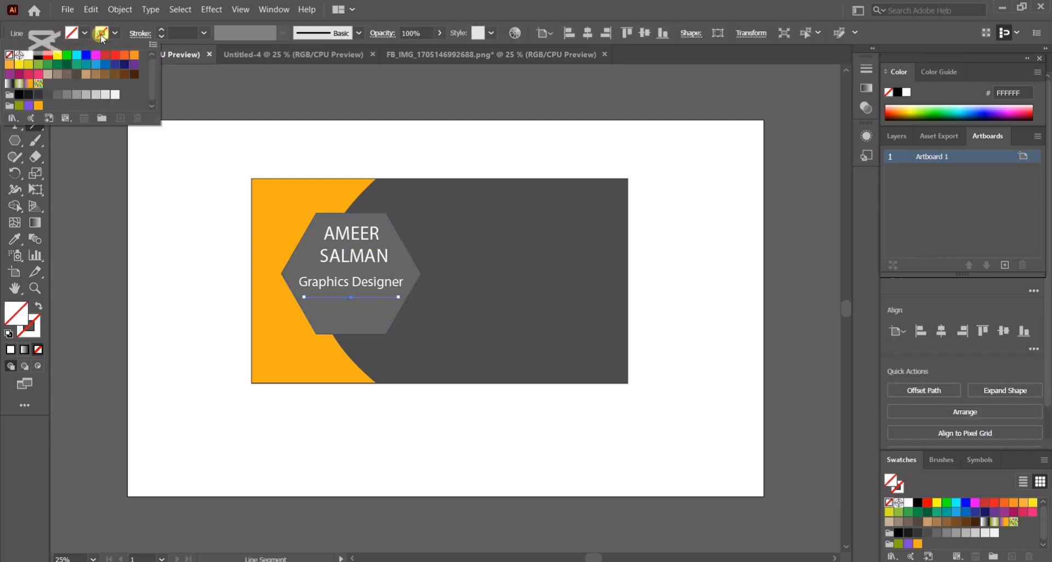
left_click(12, 71)
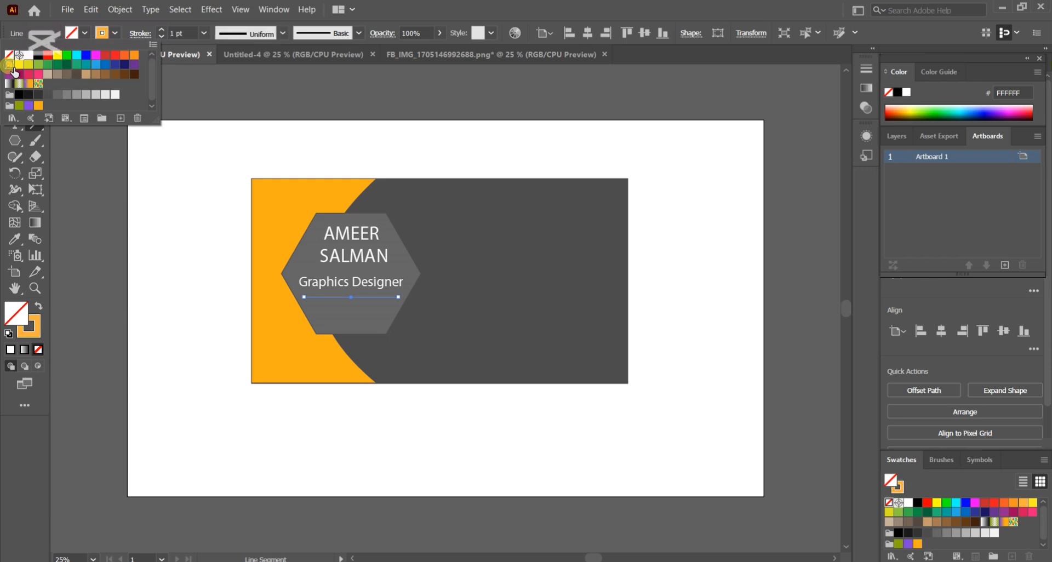
left_click(161, 30)
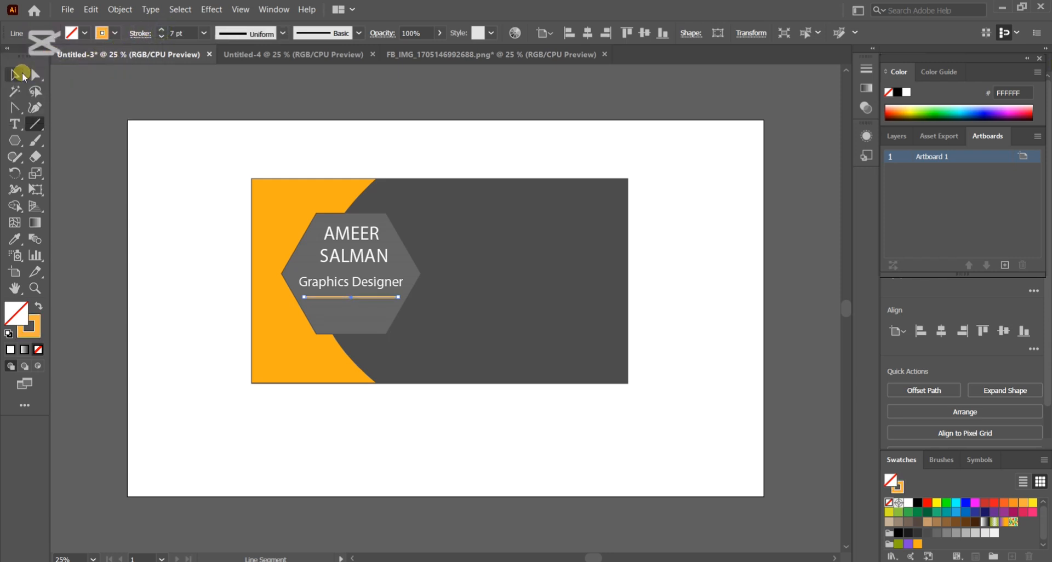
Move the two-line name text slightly downward within the hexagon.
left_click(13, 75)
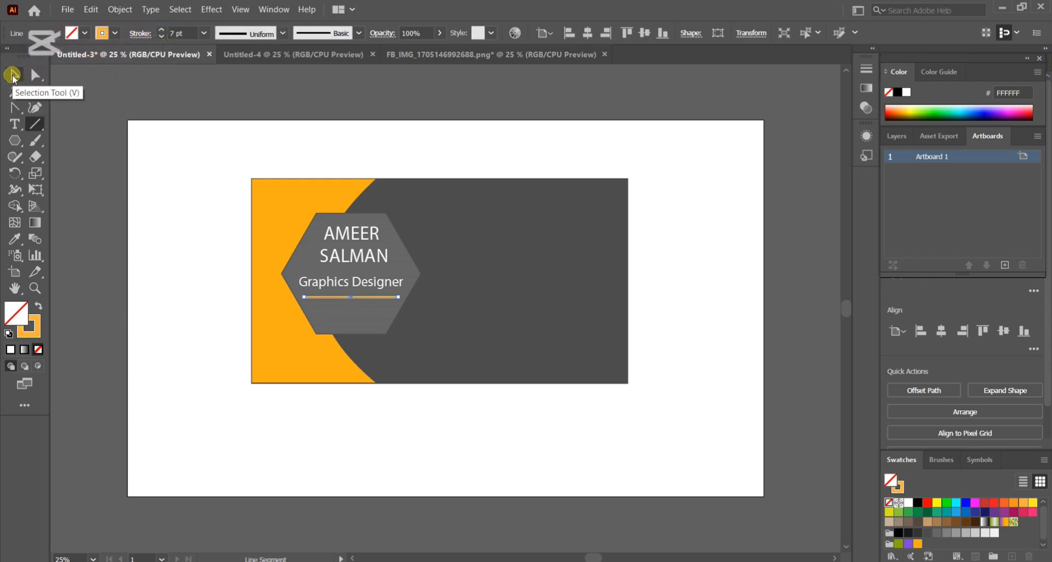
left_click(357, 147)
left_click(361, 247)
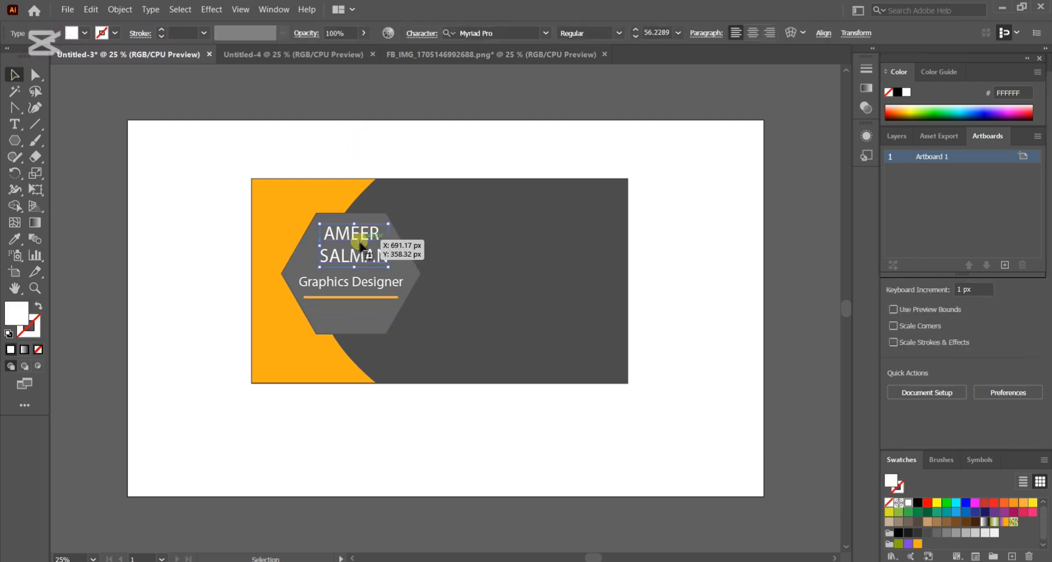
left_click_drag(360, 245, 360, 247)
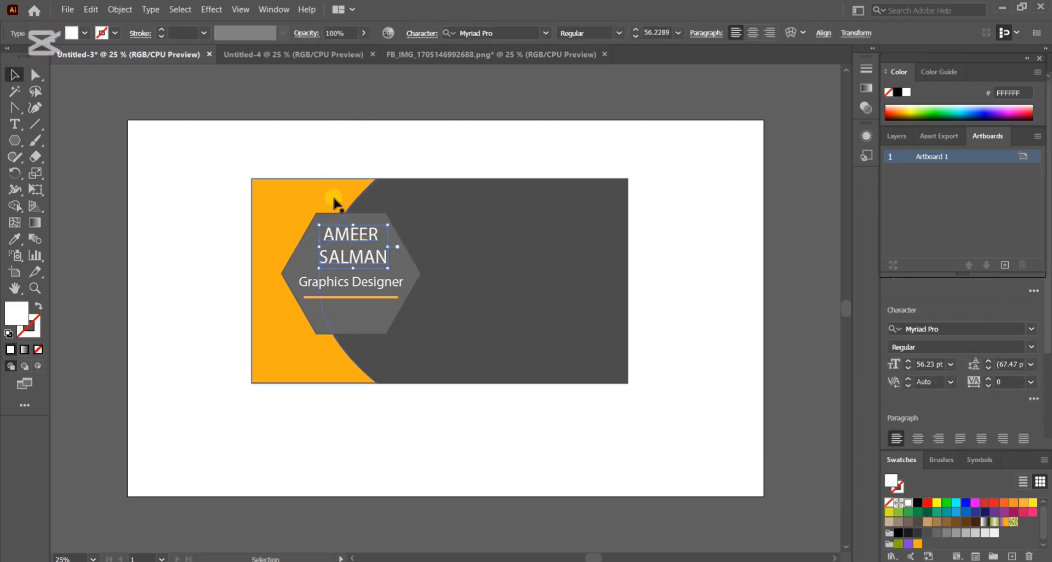
Bring the WhatsApp and Facebook icons from the FB_IMG_1705146992688.png document onto the business card in Untitled-3.
left_click(490, 54)
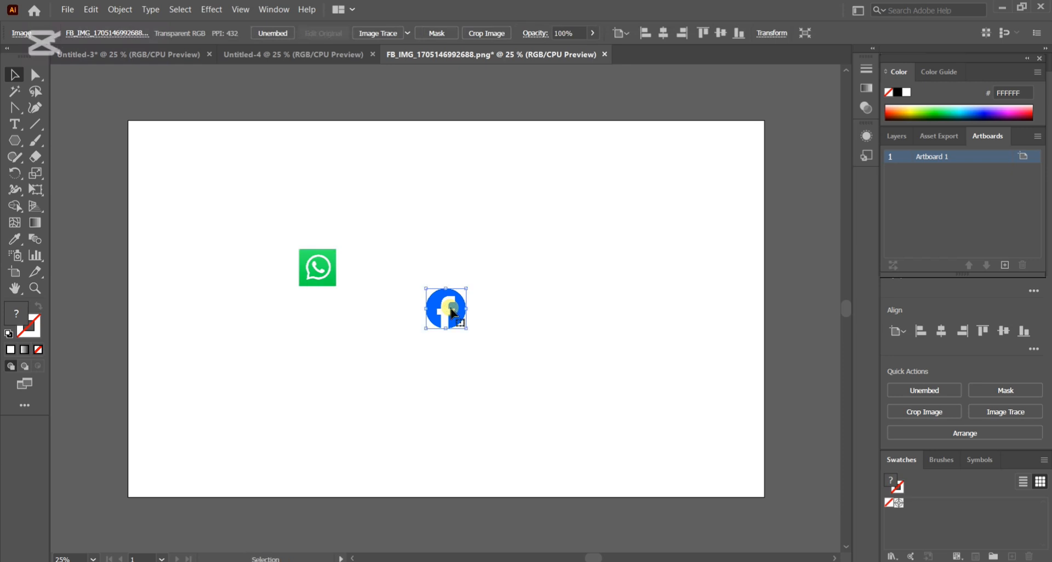
left_click(321, 280, "shift")
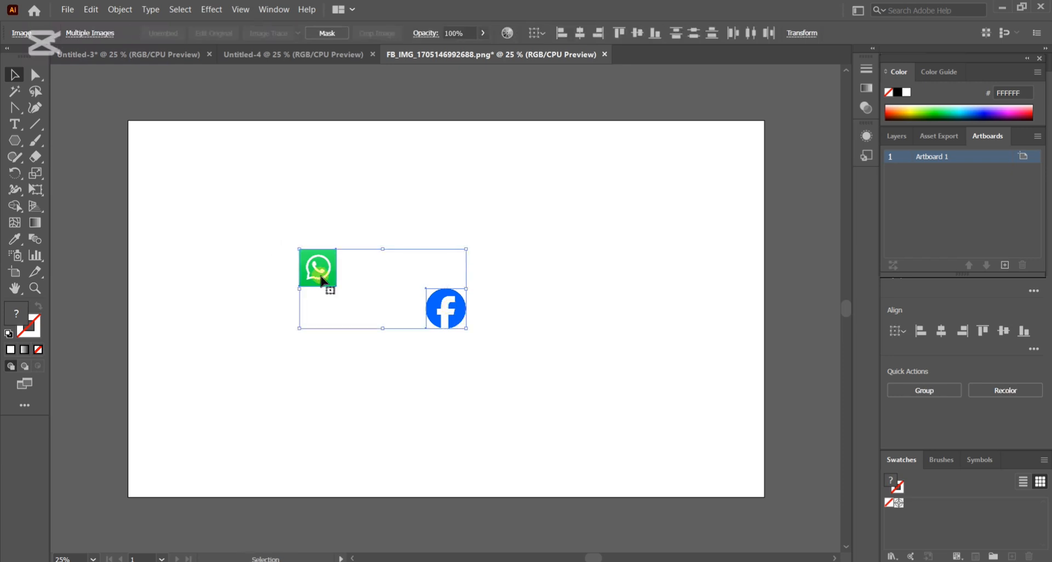
left_click_drag(321, 285, 508, 254)
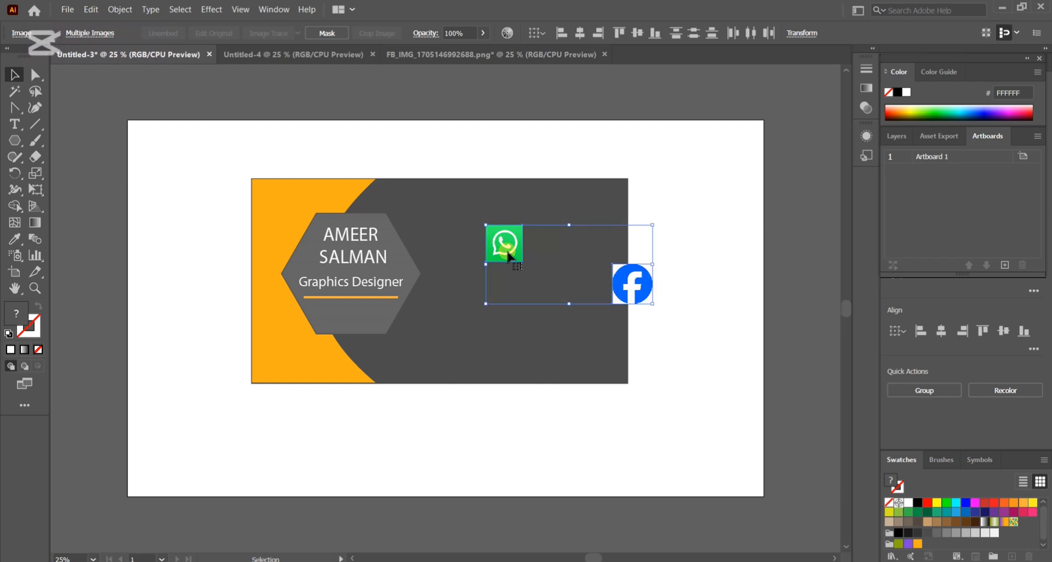
left_click(651, 328)
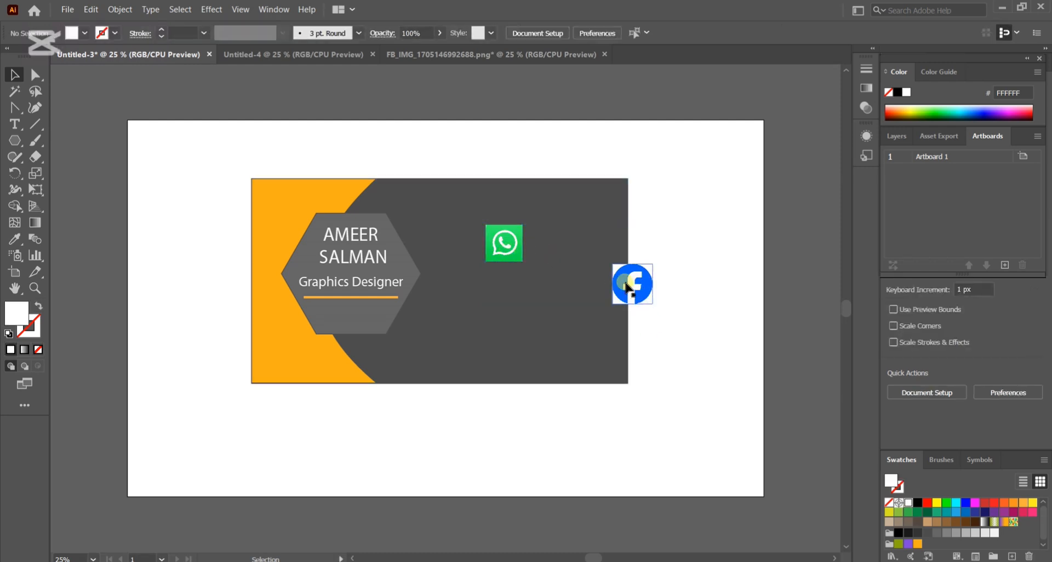
left_click(628, 284)
double_click(627, 284)
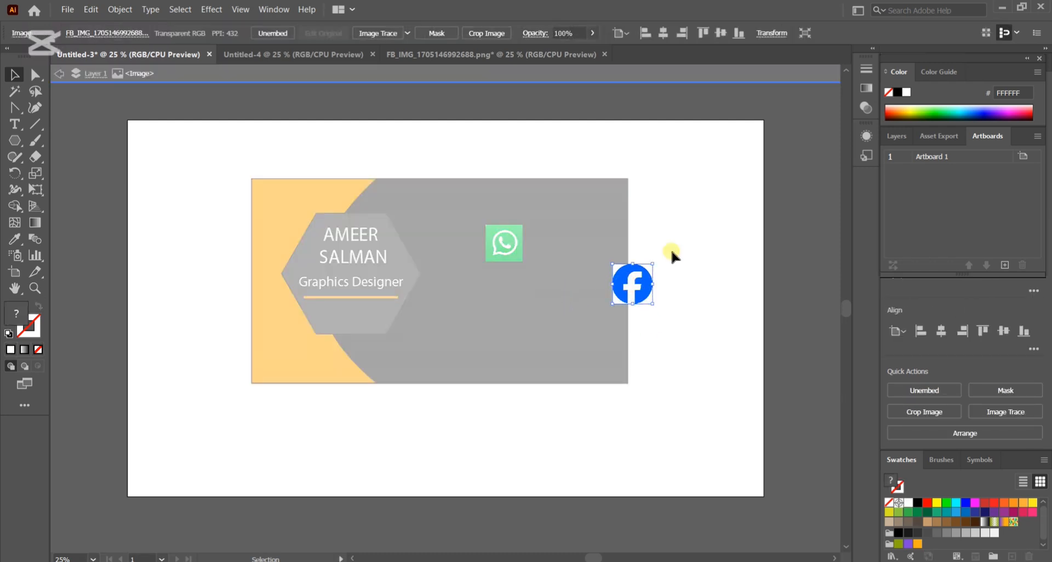
key("ctrl+z")
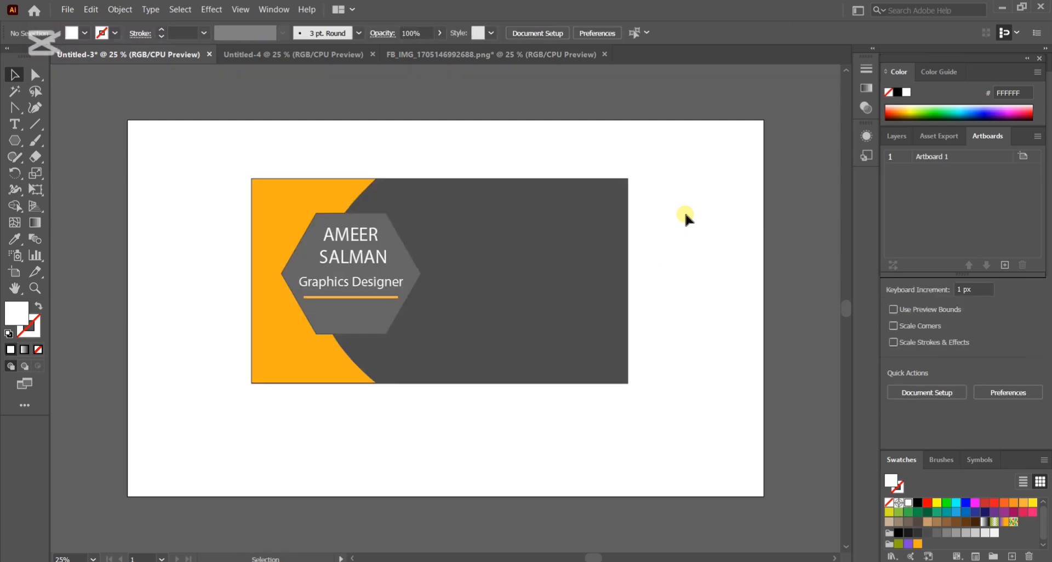
key("ctrl+shift+z")
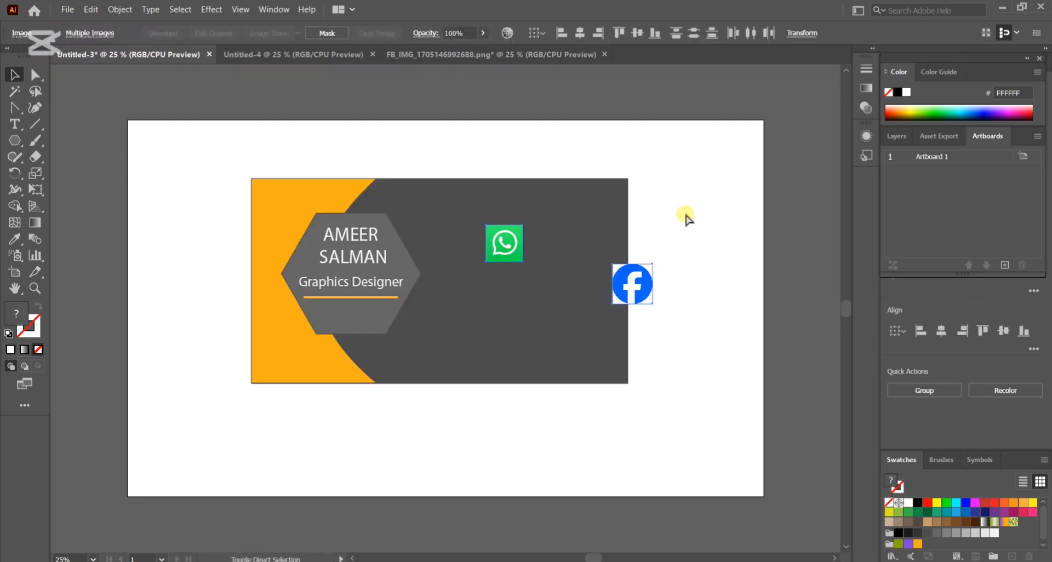
Scale down the WhatsApp and Facebook icons and stack them on the dark grey area beside the hexagon, WhatsApp above Facebook.
left_click(606, 312)
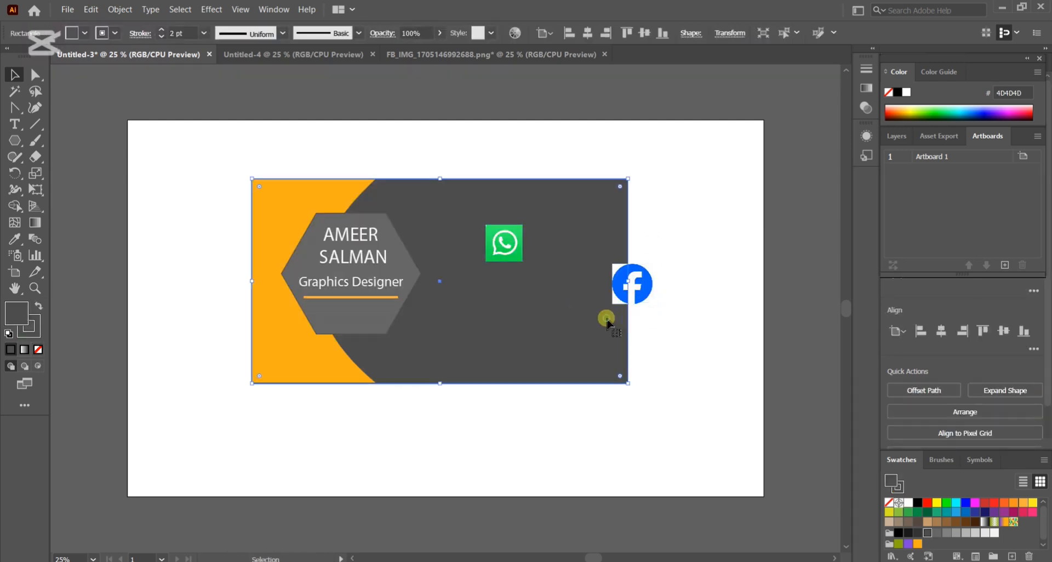
left_click_drag(630, 284, 506, 287)
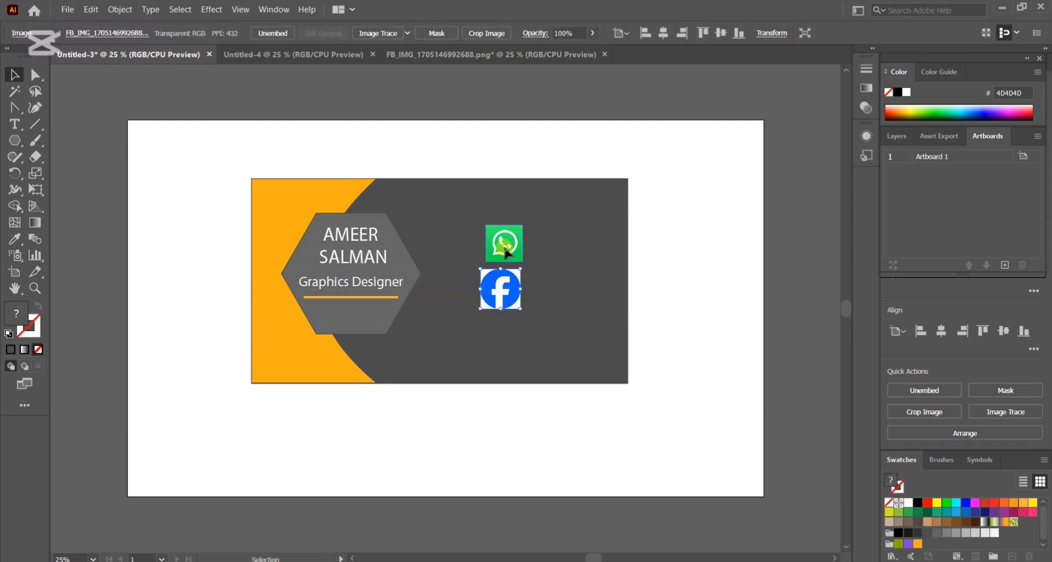
left_click_drag(505, 251, 474, 222)
left_click(522, 269)
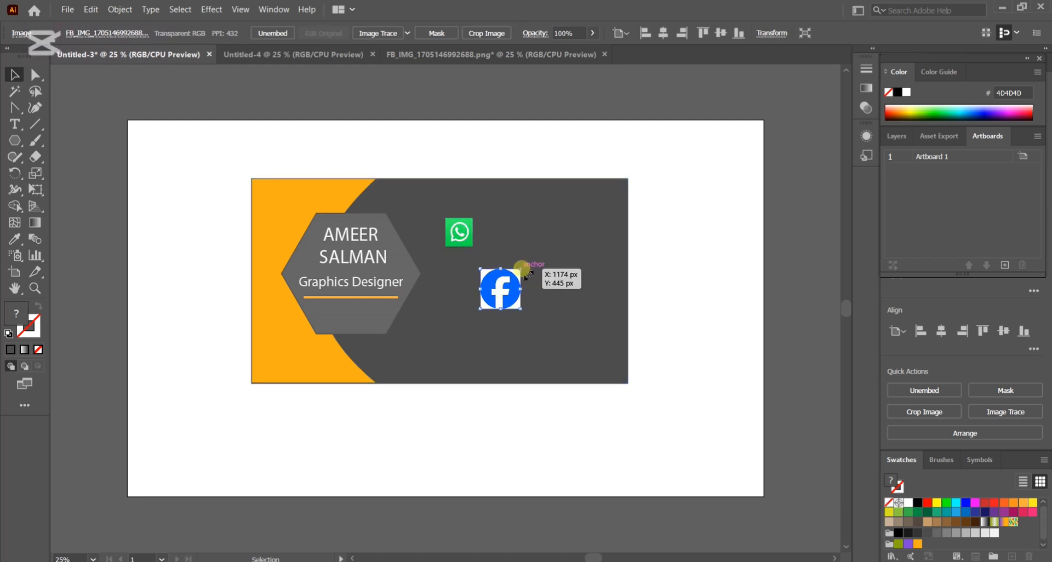
left_click_drag(522, 270, 460, 280)
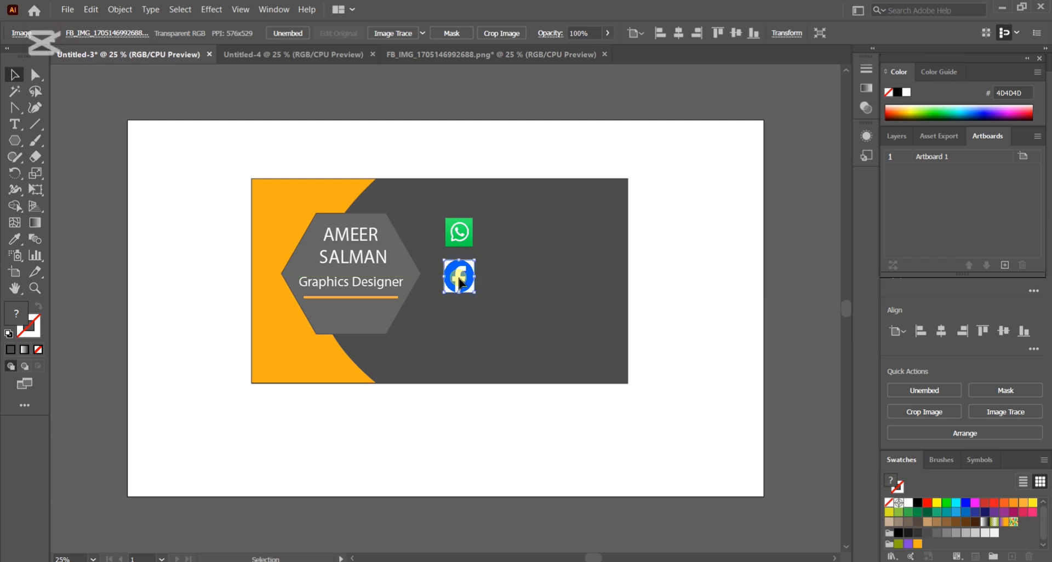
Enlarge the WhatsApp icon slightly to match the Facebook icon, and move both icons down and closer to the hexagon.
left_click(455, 227)
mouse_move(472, 218)
left_mouse_down()
mouse_move(488, 222)
mouse_move(482, 235)
left_mouse_up()
key("ctrl+z")
left_click(461, 229)
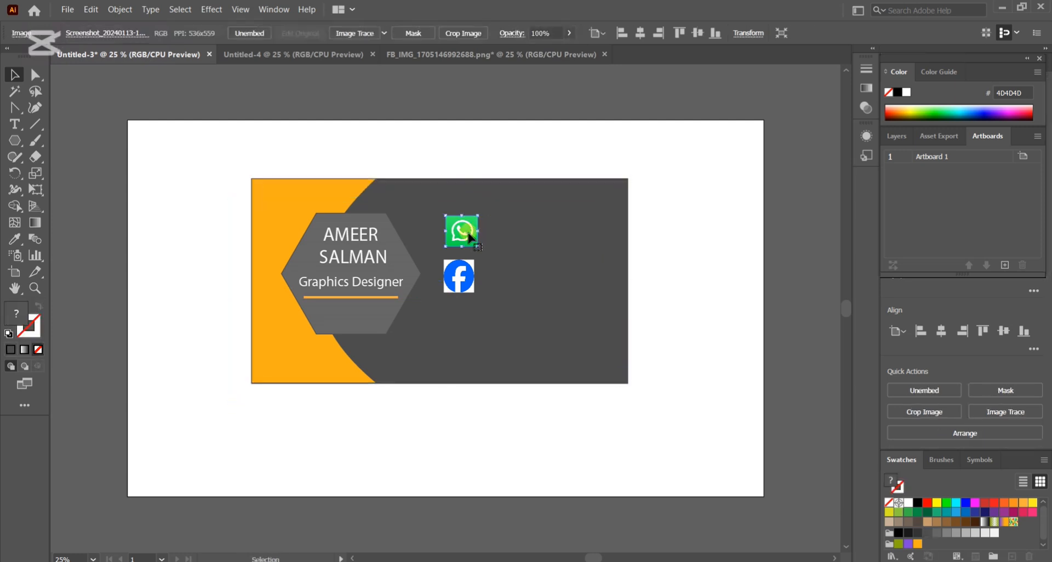
left_click(463, 281, "shift")
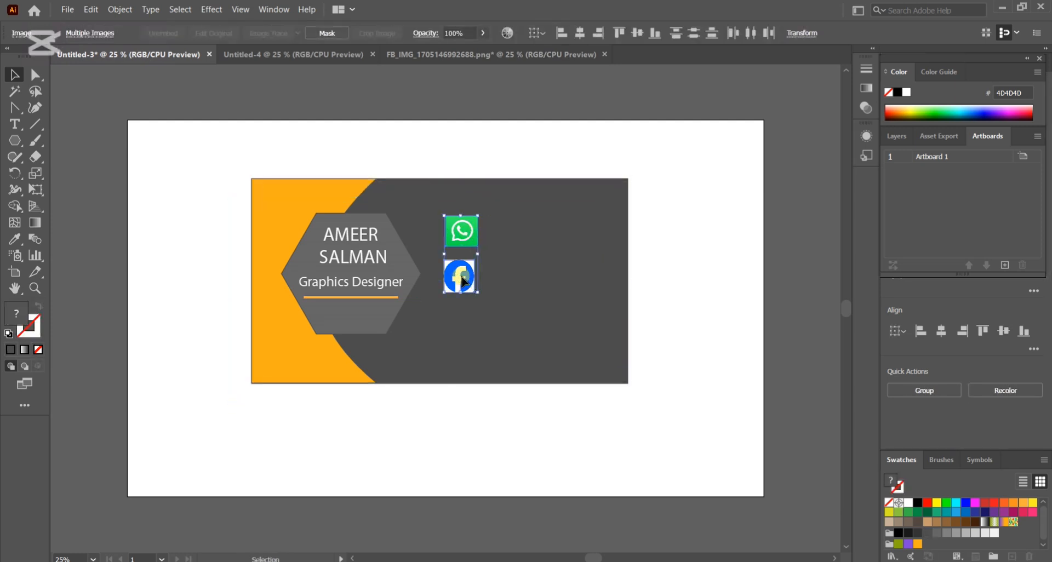
left_click_drag(463, 281, 451, 306)
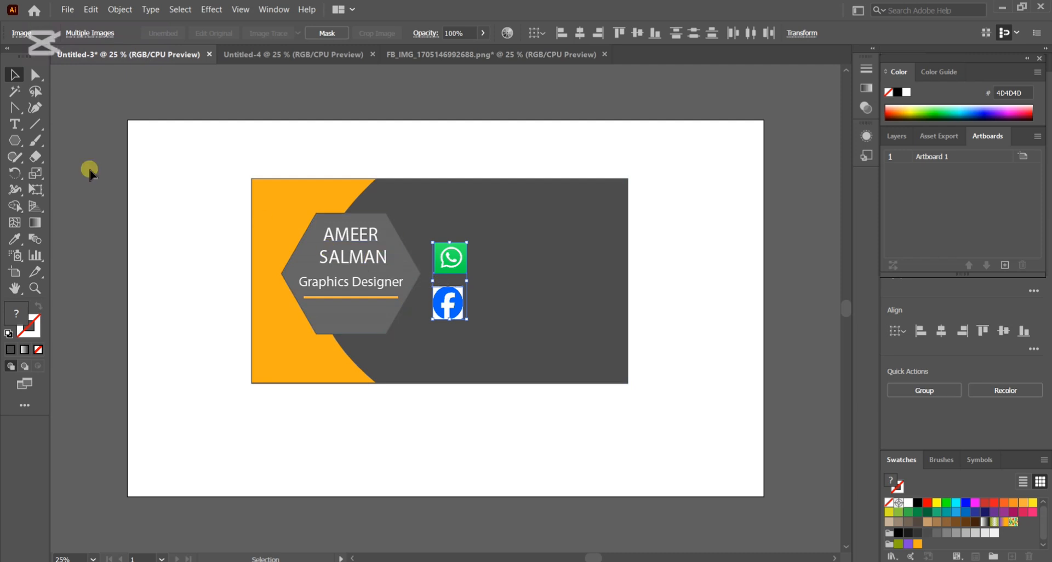
Add the contact phone number as 48 pt Myriad Pro text beside the WhatsApp icon and colour it white.
left_click(14, 128)
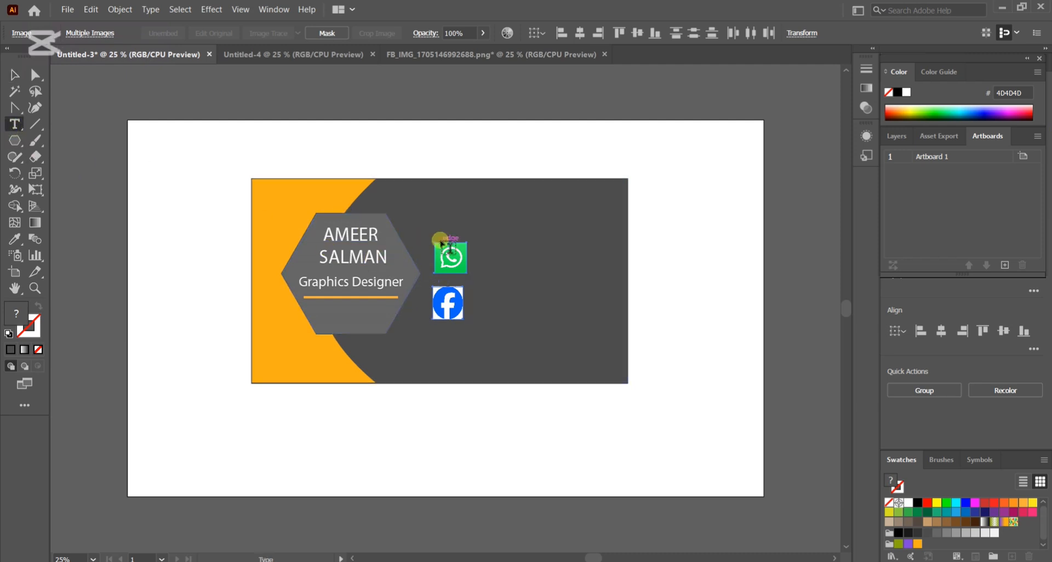
left_click(487, 257)
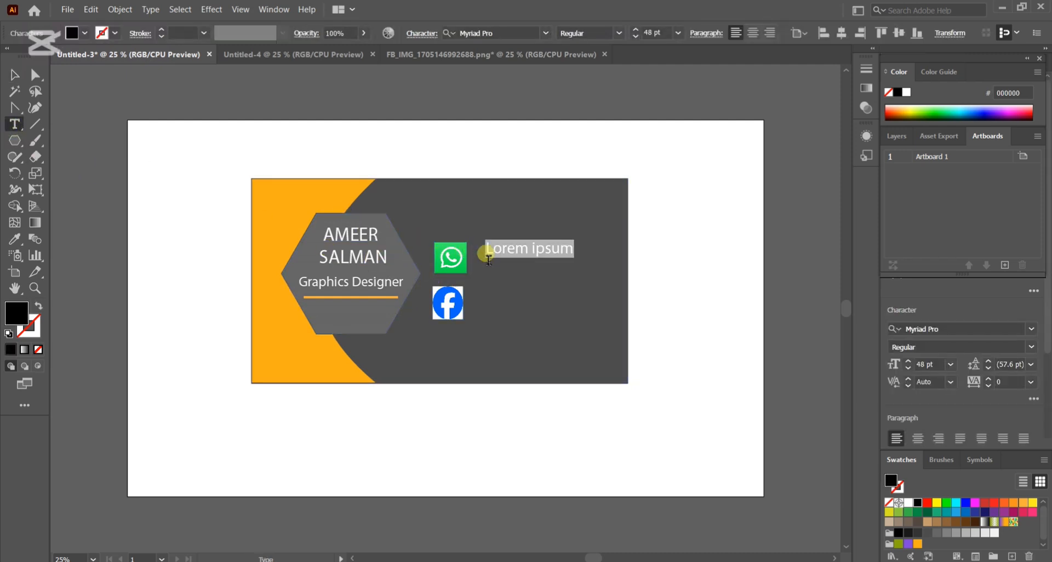
key("BackSpace")
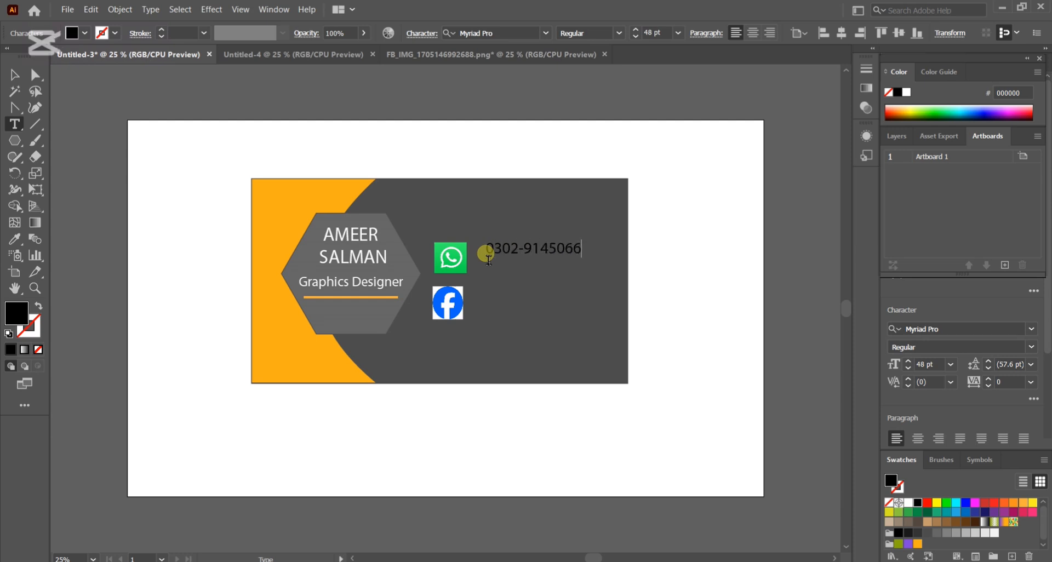
key("ctrl+a")
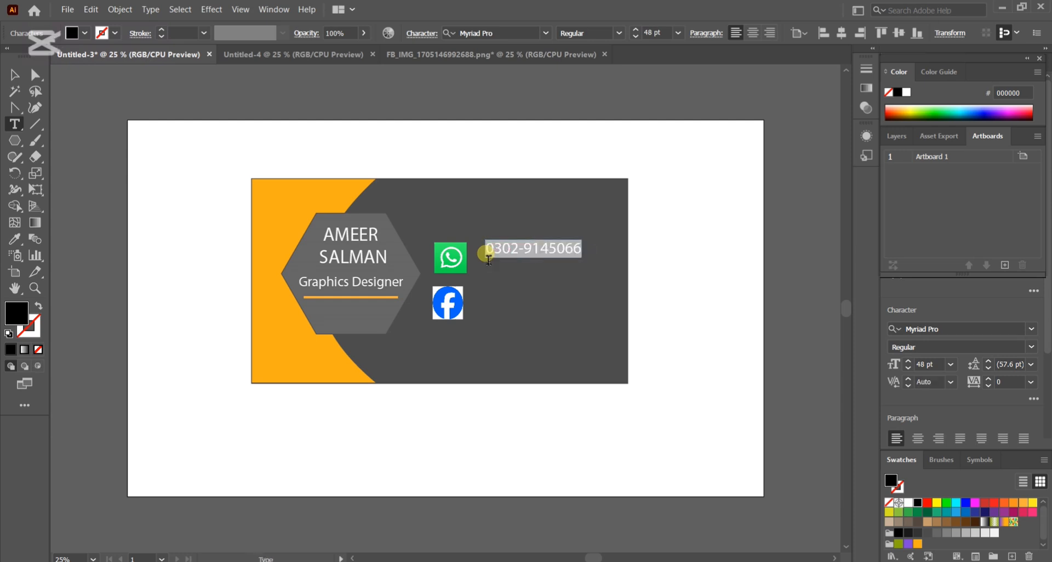
left_click(72, 34)
left_click(30, 56)
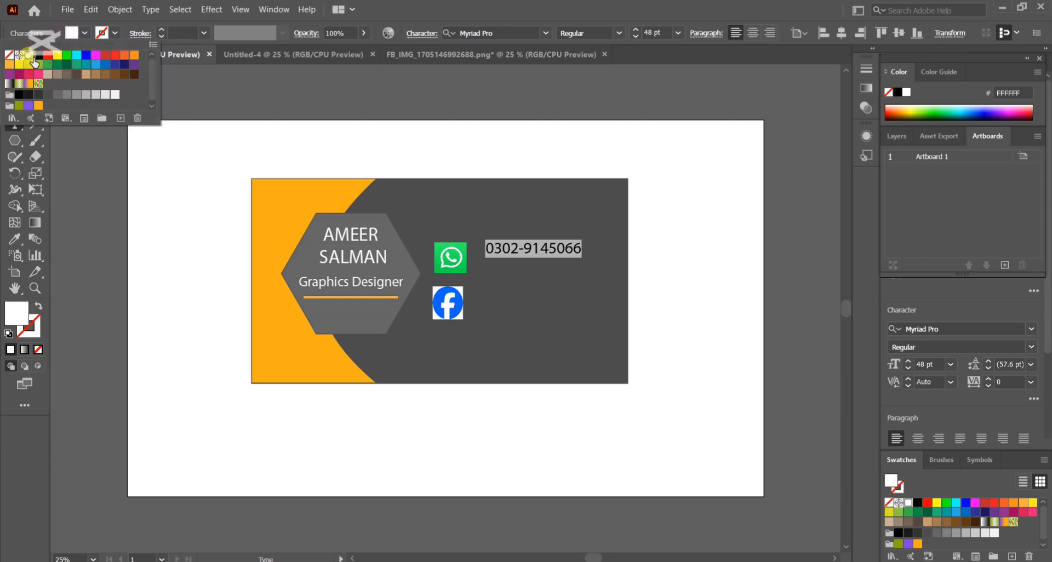
left_click(172, 92)
left_click(14, 74)
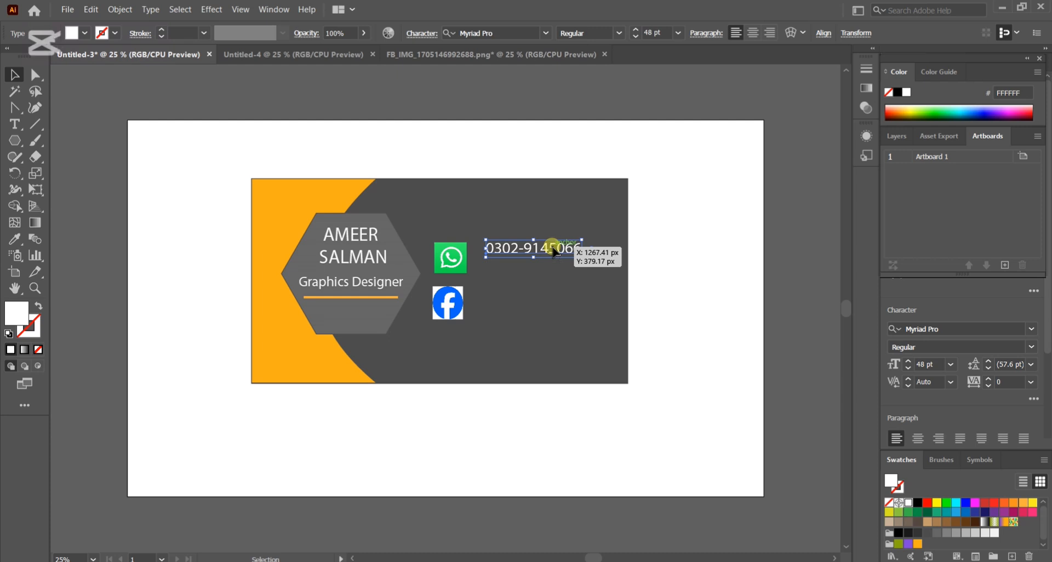
Align the phone number with the WhatsApp icon, duplicate it beside the Facebook icon, and replace the copy's text with "AS Graphics Academy".
left_click_drag(553, 251, 520, 308)
key("t")
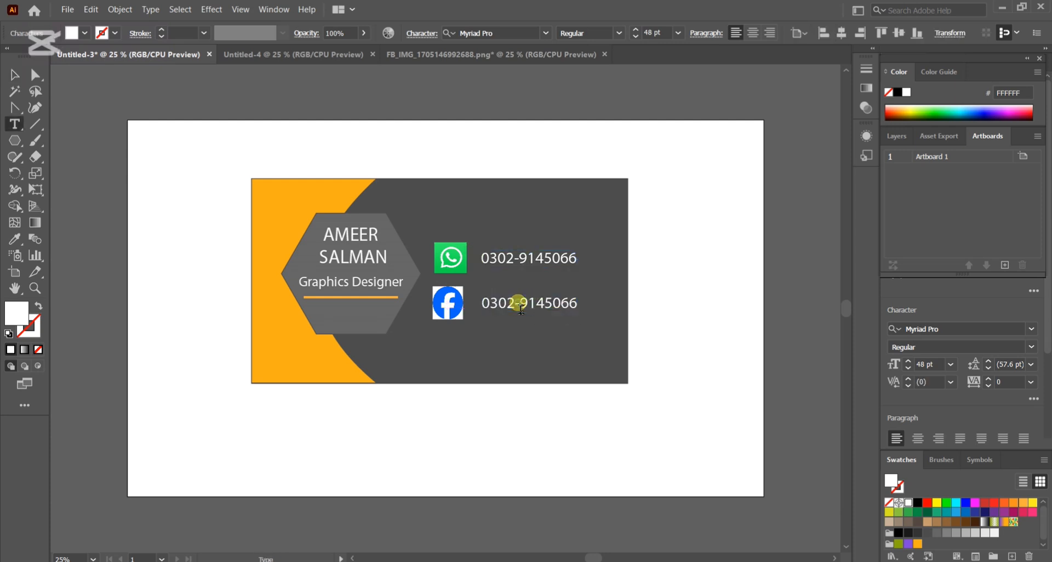
triple_click(520, 308)
key("BackSpace")
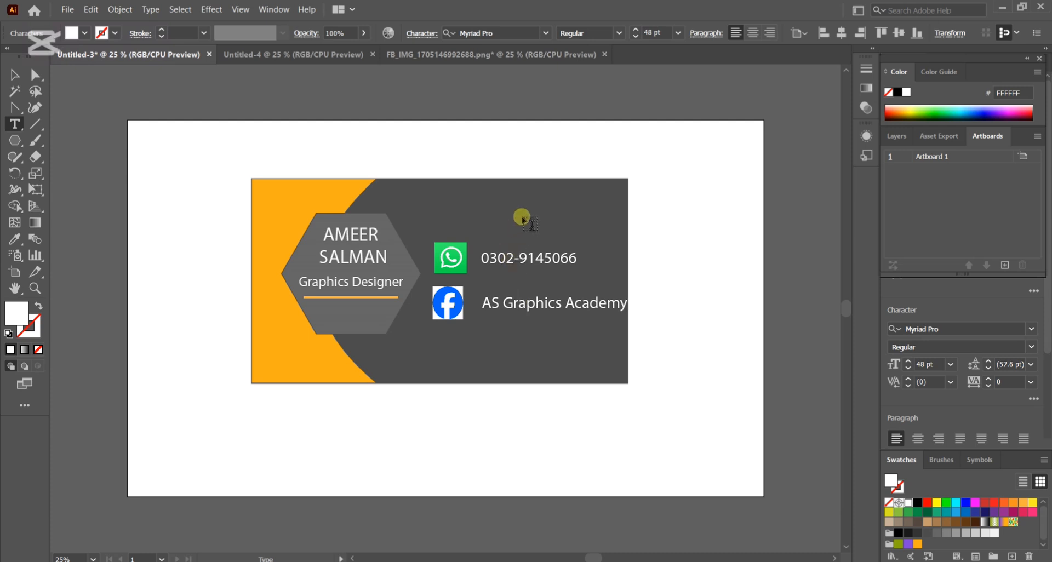
Shift the "AS Graphics Academy" text closer to the Facebook icon and narrow it to fit inside the card.
left_click(14, 75)
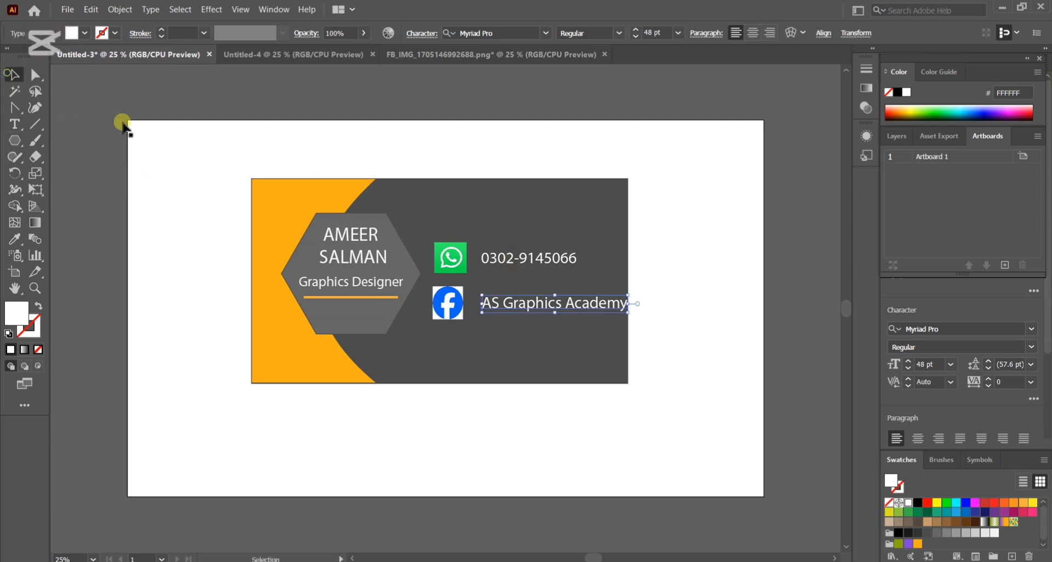
left_click_drag(555, 304, 550, 306)
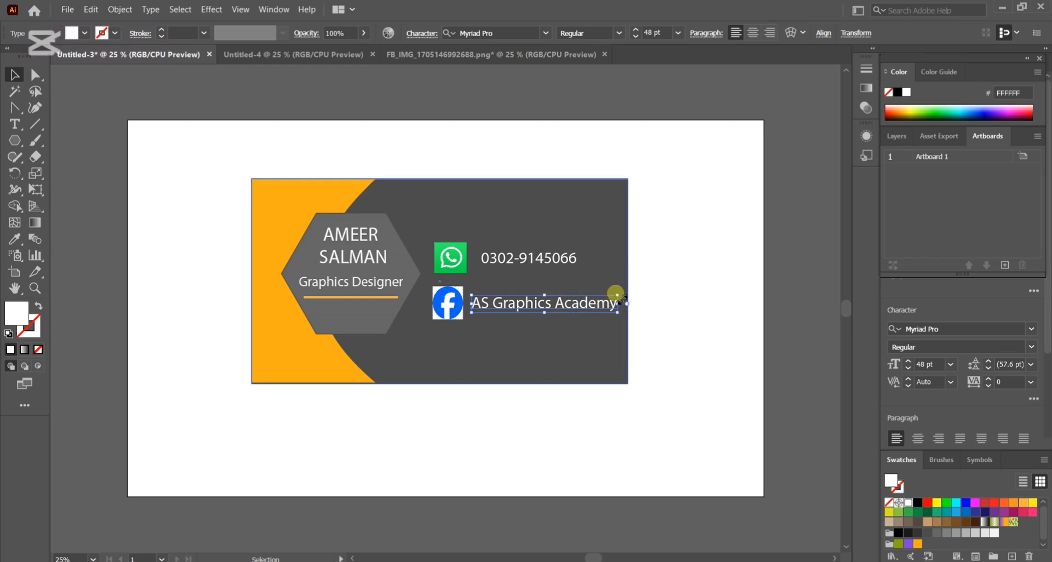
left_click(554, 262)
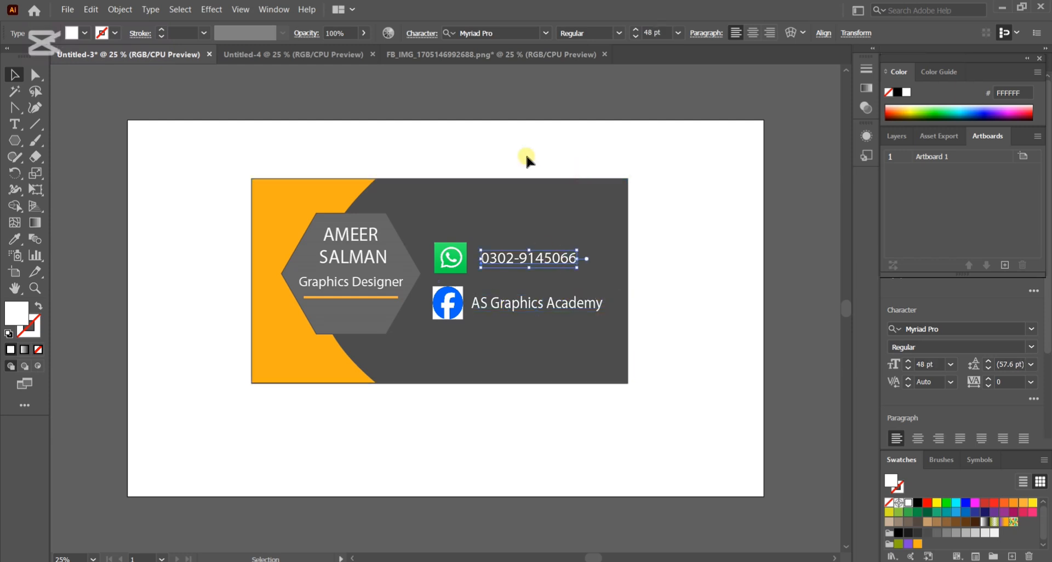
Scale the whole card down to 971 × 498 px and move it to the upper part of the artboard.
left_click_drag(207, 157, 577, 346)
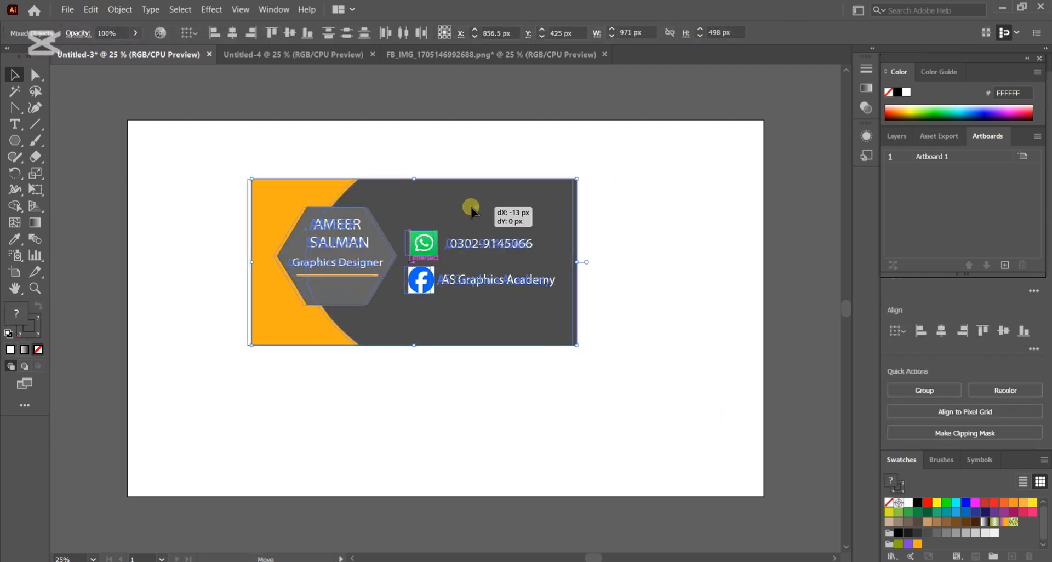
left_click_drag(477, 210, 475, 159)
left_click(650, 240)
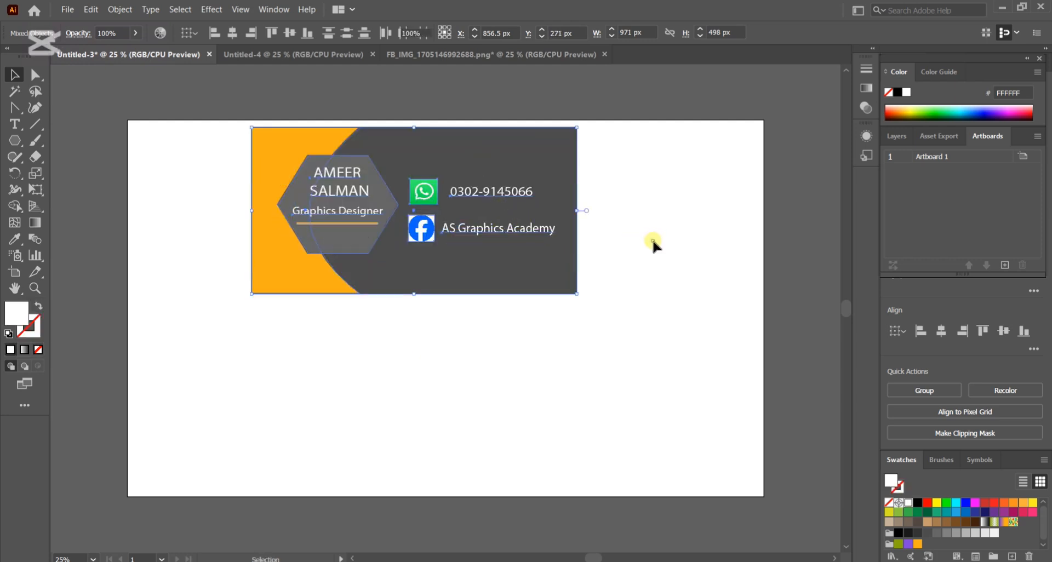
Create a card-sized rectangle below the finished card with a dark grey 4D4D4D fill and a 3 pt orange stroke.
left_click(35, 192)
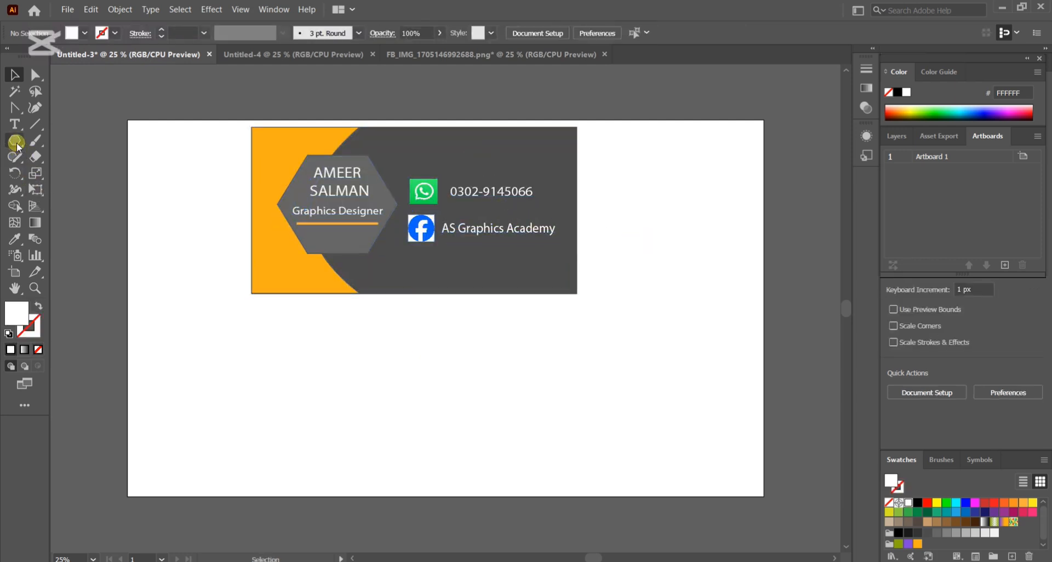
left_click_drag(15, 141, 74, 144)
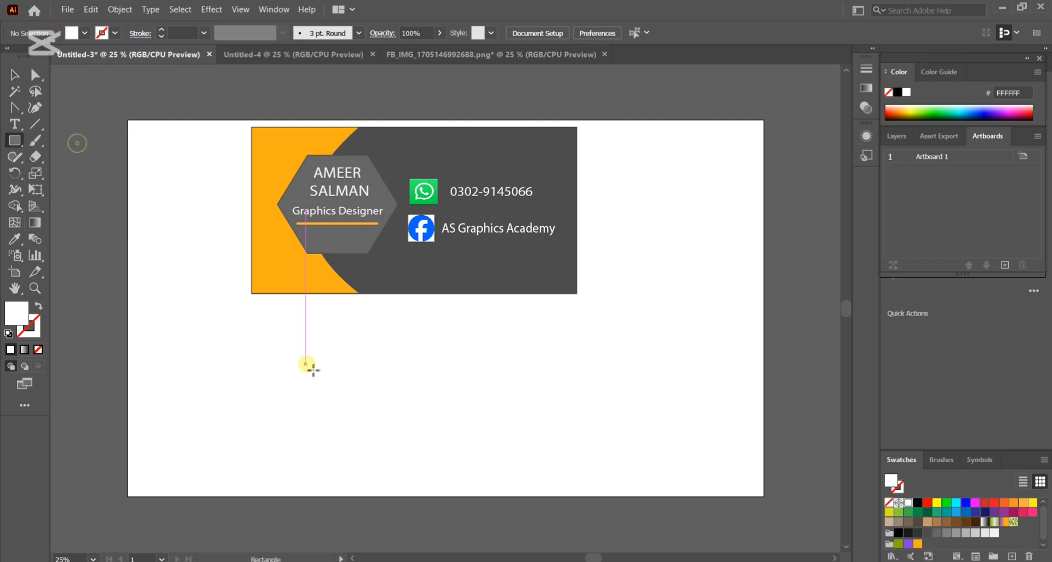
left_click_drag(257, 314, 578, 466)
left_click(14, 74)
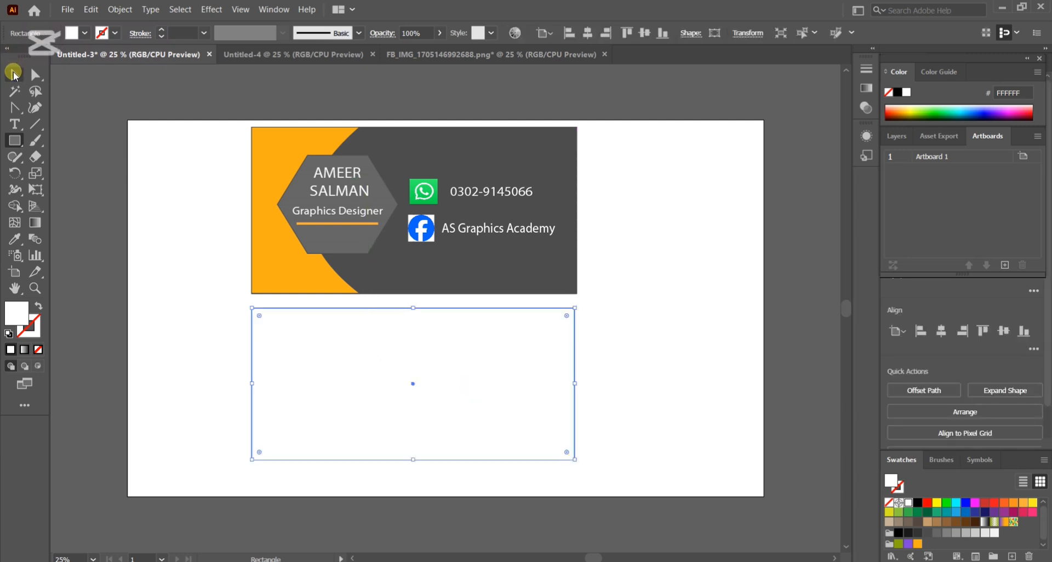
left_click(928, 534)
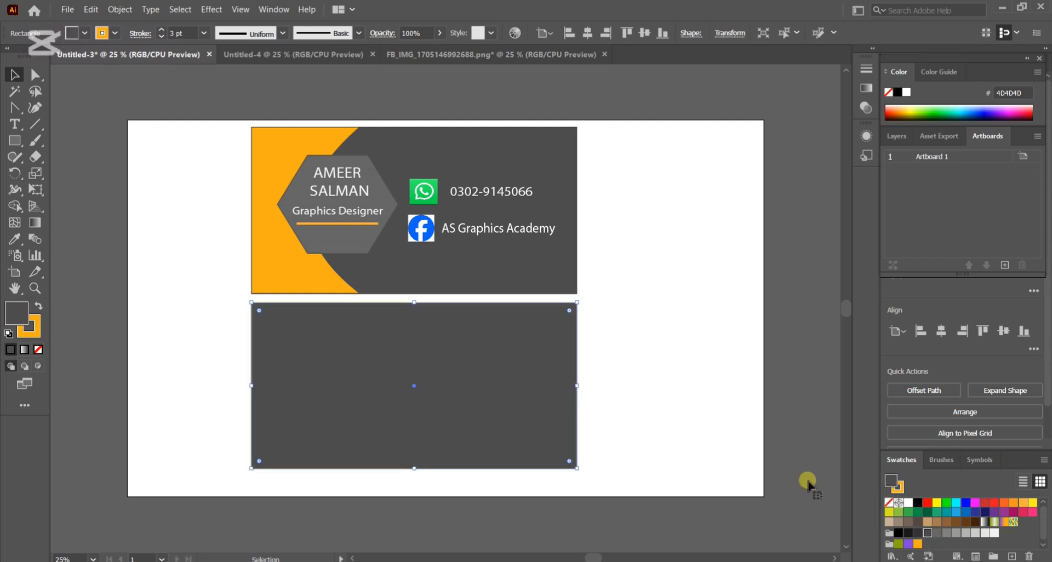
Copy the orange curved shape onto the lower rectangle and reflect the copy across the vertical axis.
left_click(285, 143)
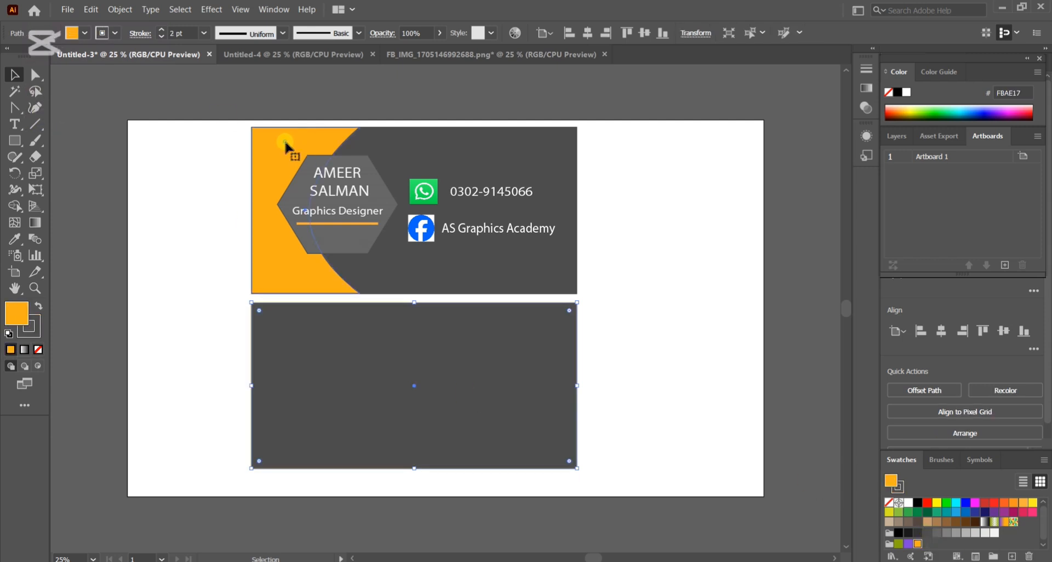
left_click_drag(285, 140, 417, 321)
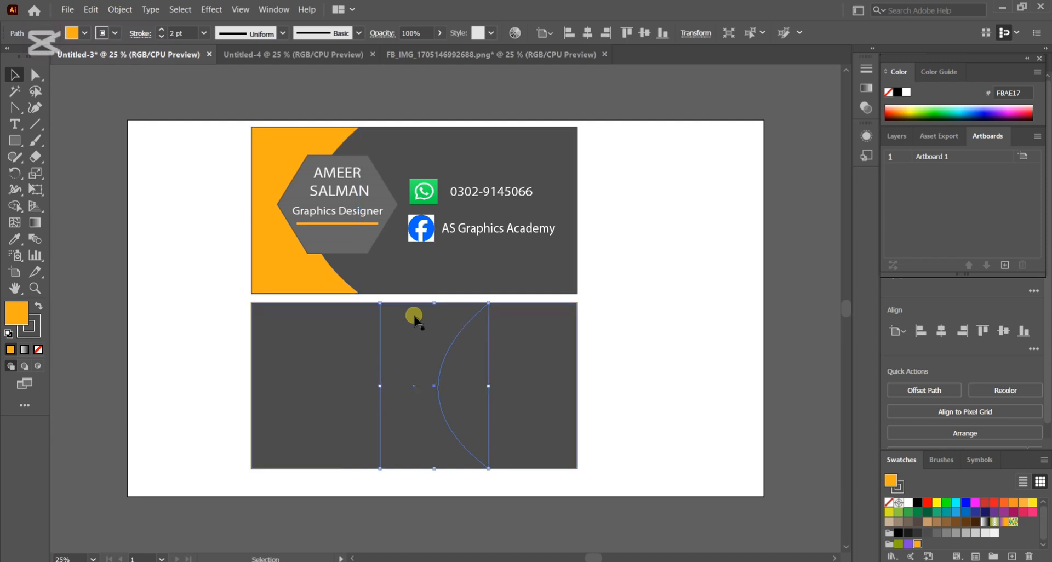
right_click(415, 318)
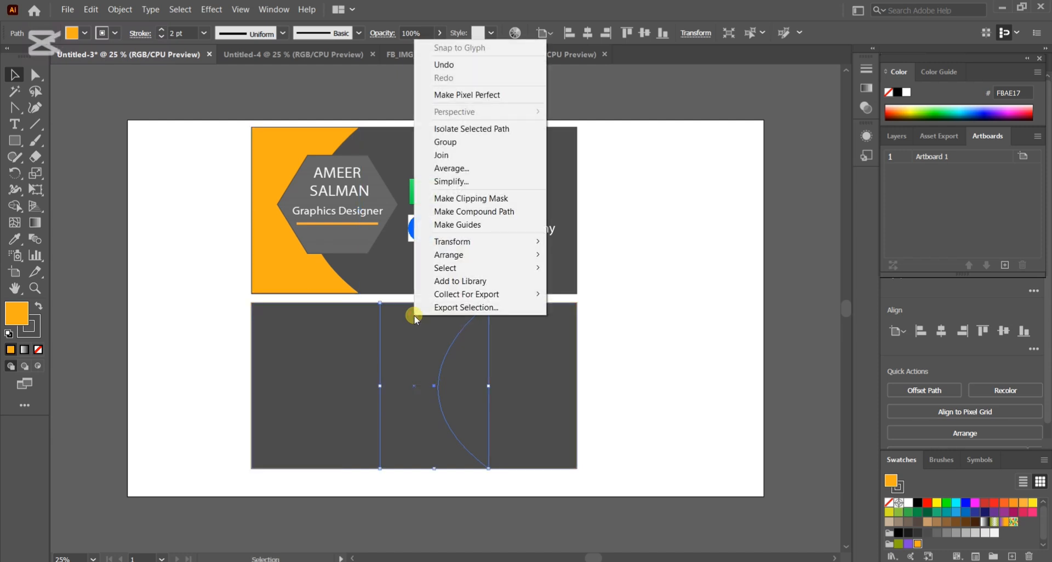
mouse_move(457, 259)
mouse_move(483, 242)
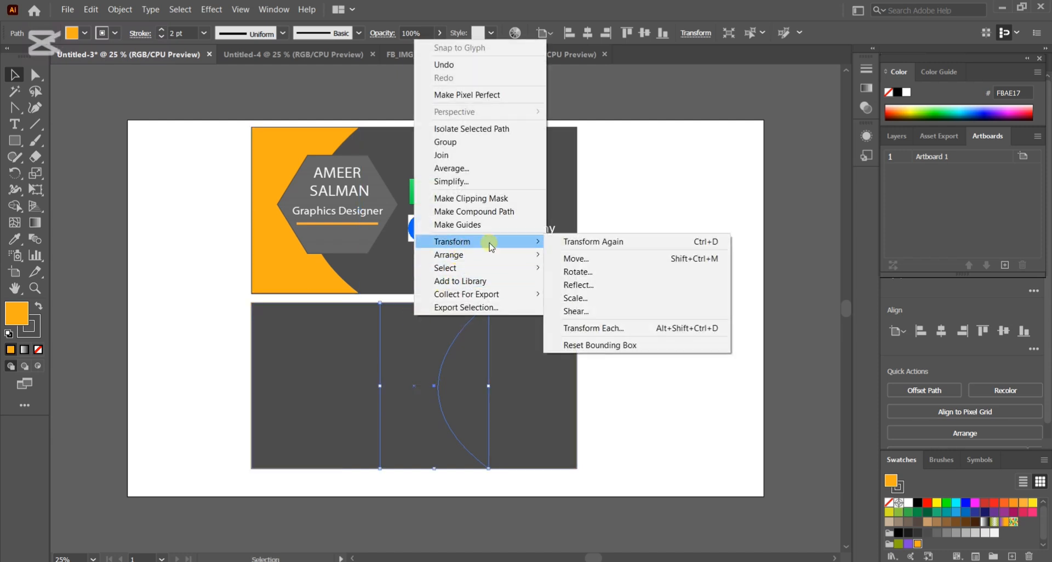
left_click(570, 285)
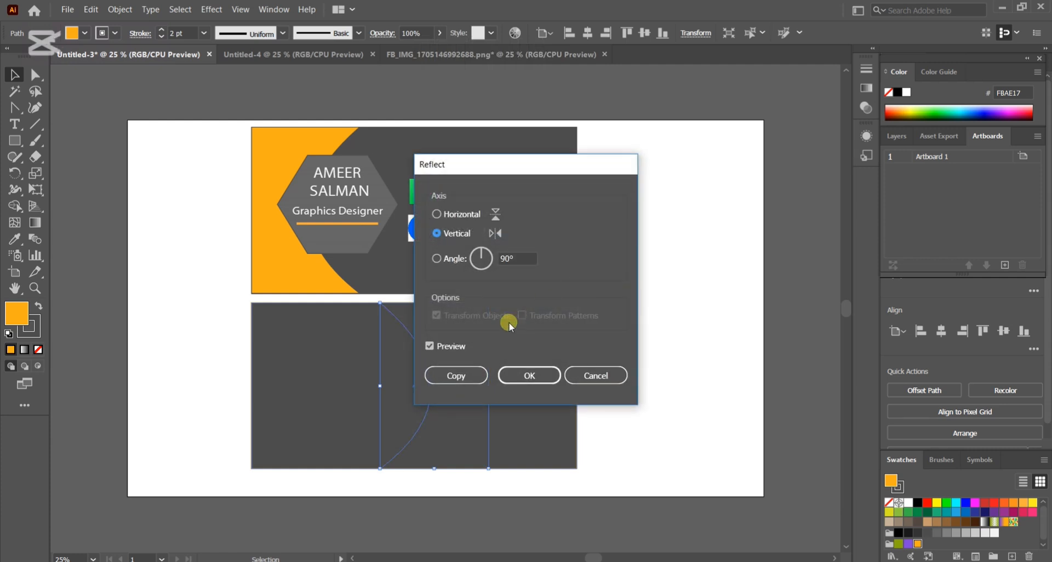
left_click(519, 377)
Bring the mirrored orange shape to the front and move it to the right edge of the lower card.
key("x")
right_click(457, 355)
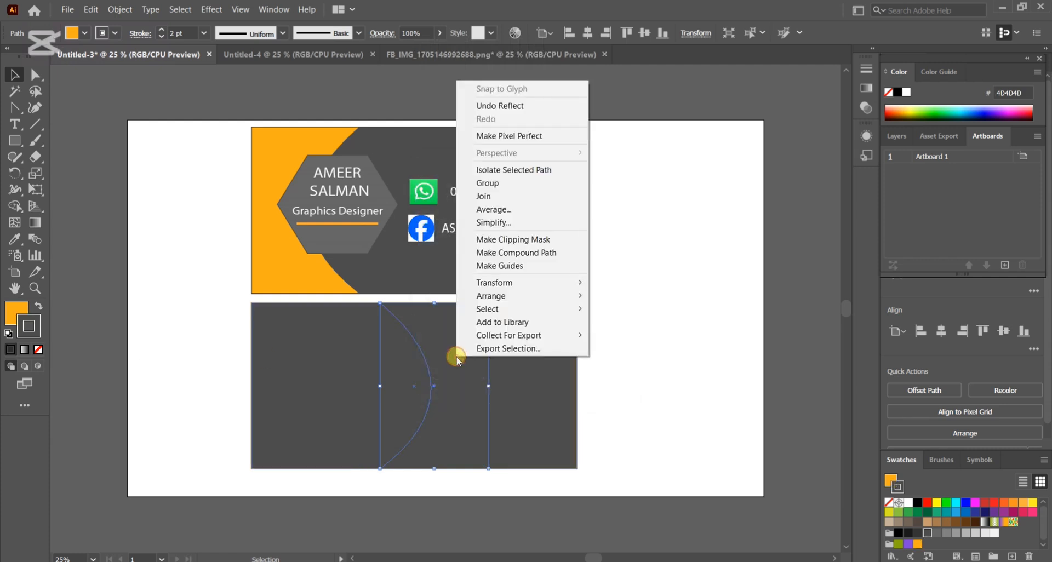
mouse_move(497, 296)
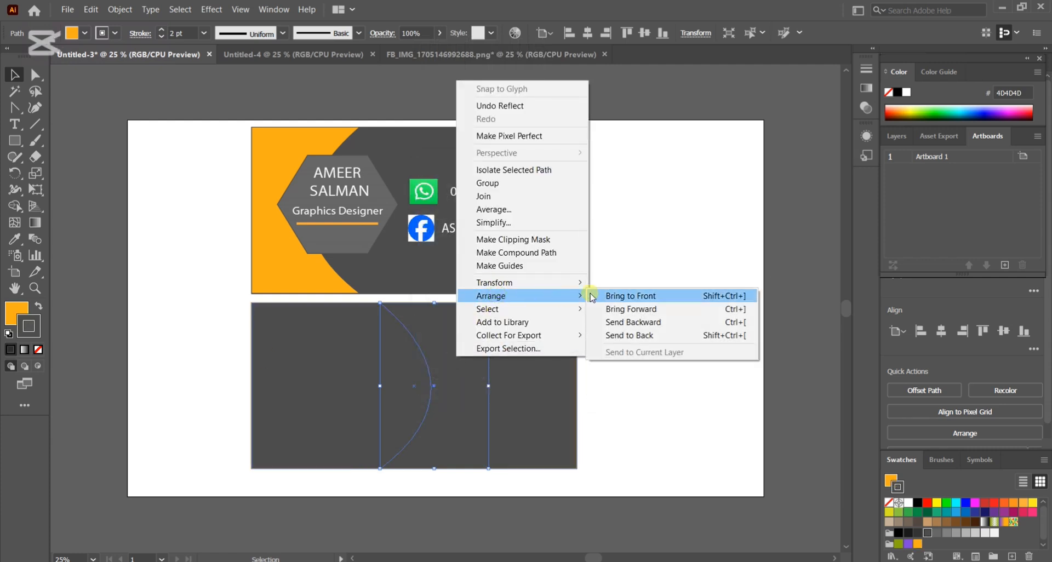
left_click(646, 296)
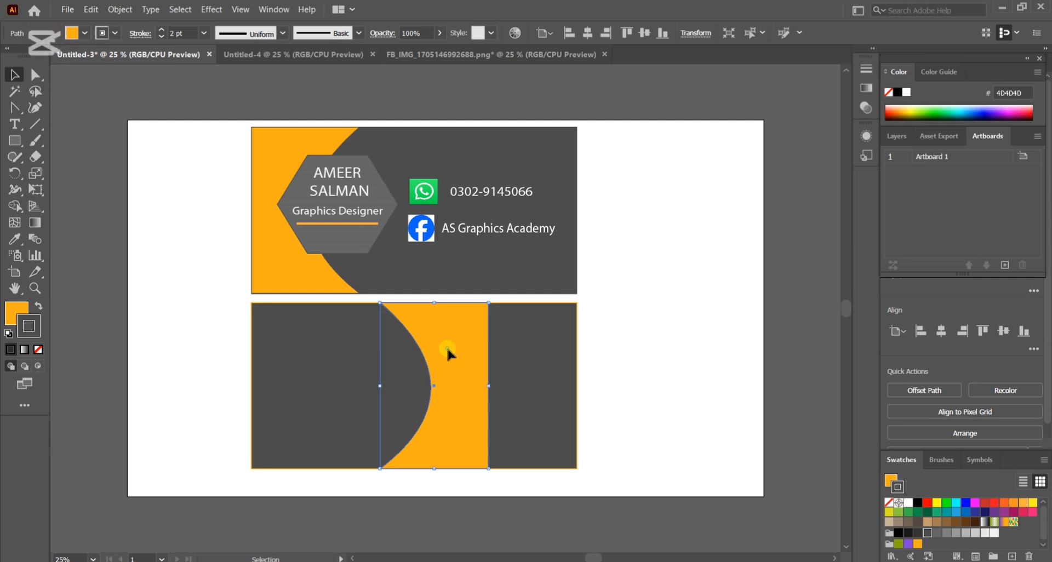
left_click_drag(448, 352, 533, 352)
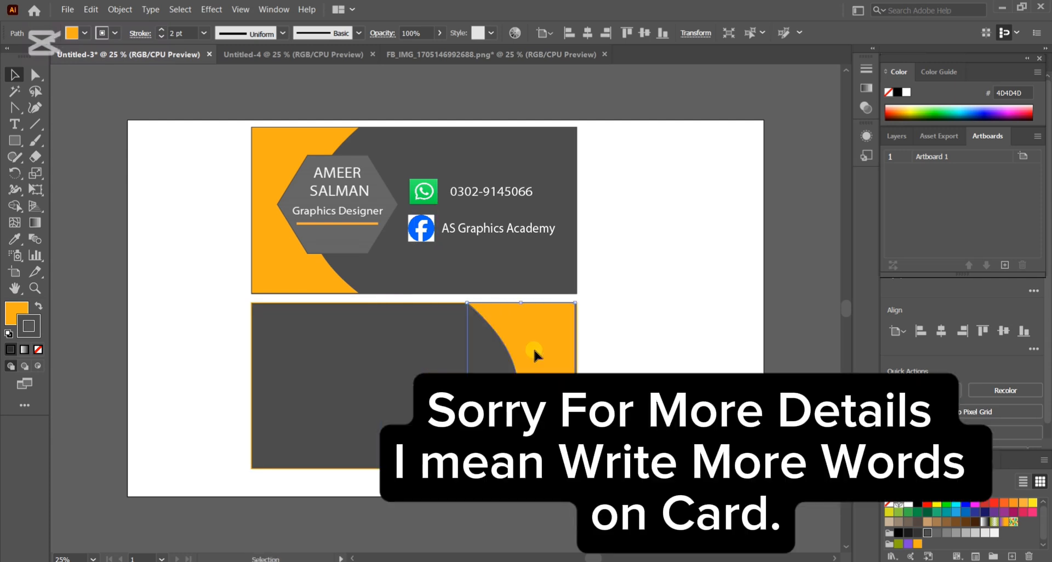